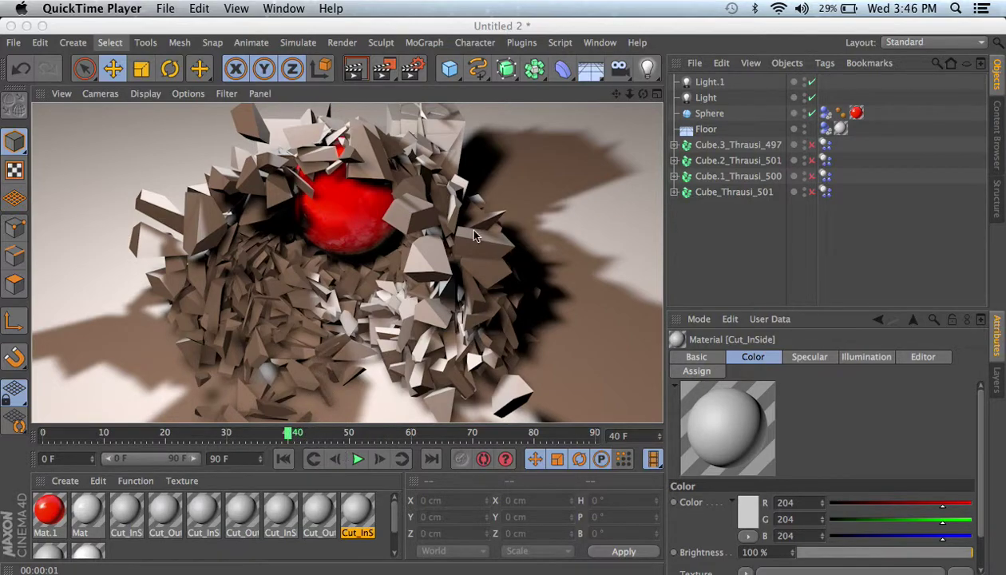
Step: Play the example fracture simulation from the start to frame 41 and render the view to examine the shattered pillars
click(696, 212)
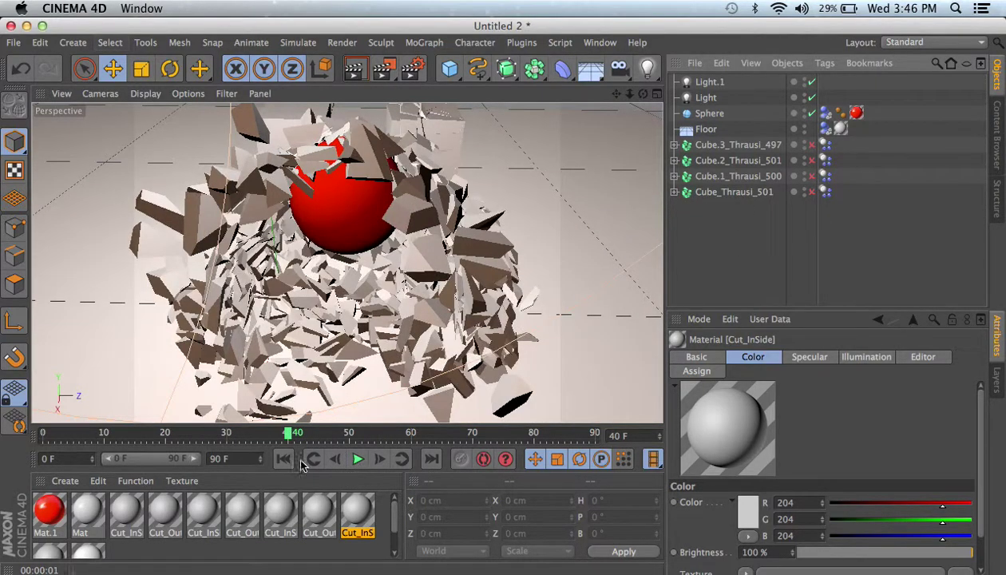
click(283, 458)
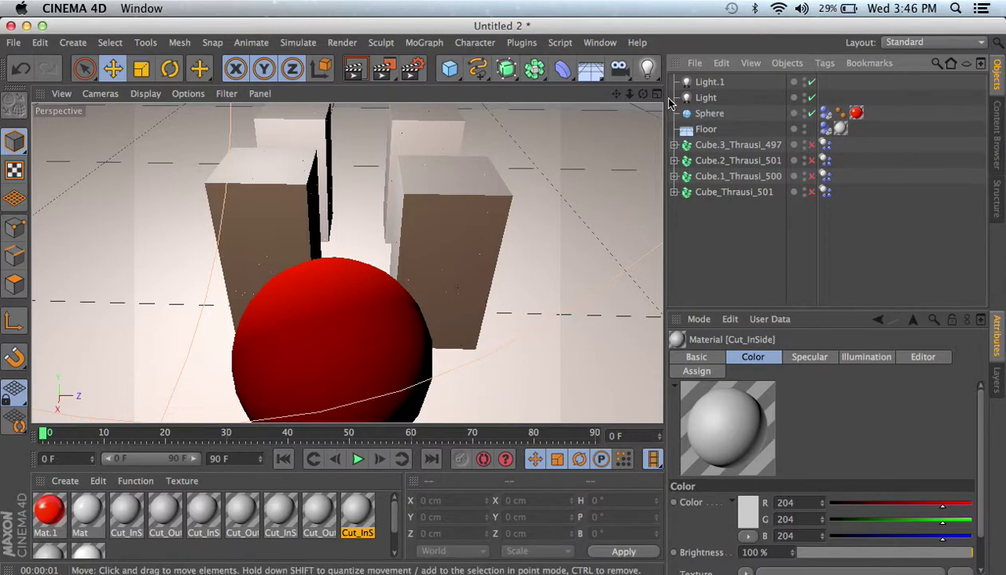
drag(630, 94, 637, 152)
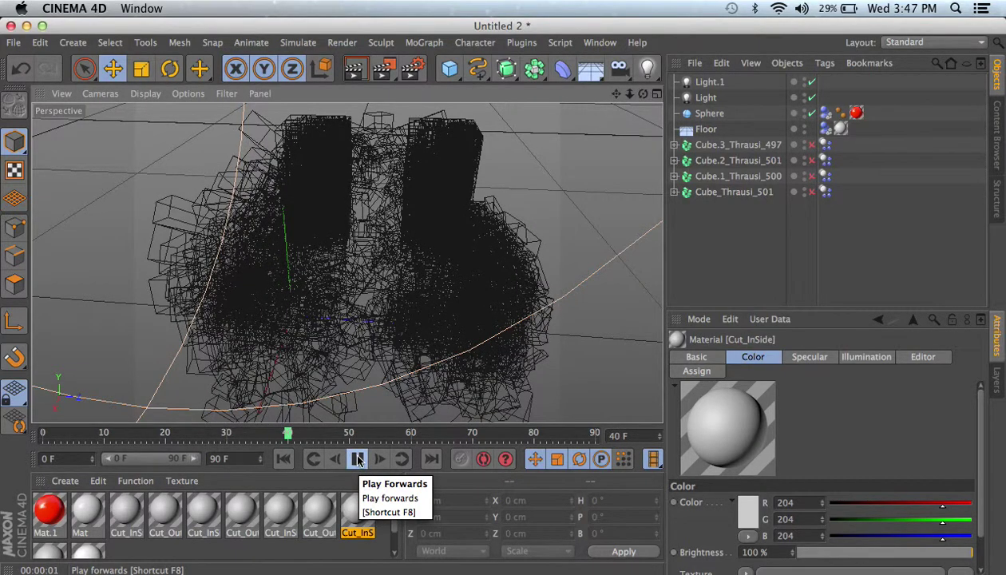
click(357, 459)
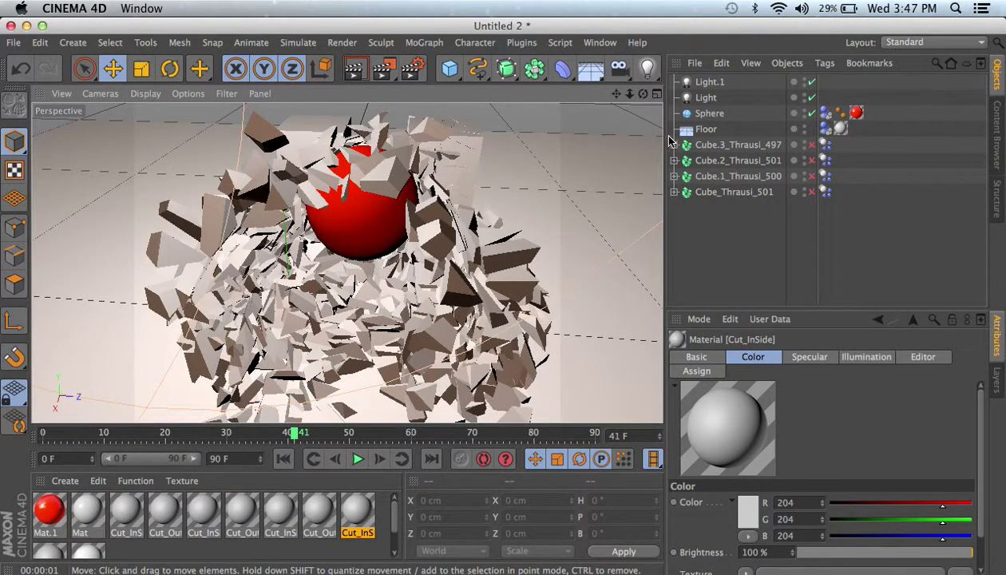
drag(642, 94, 650, 56)
click(356, 70)
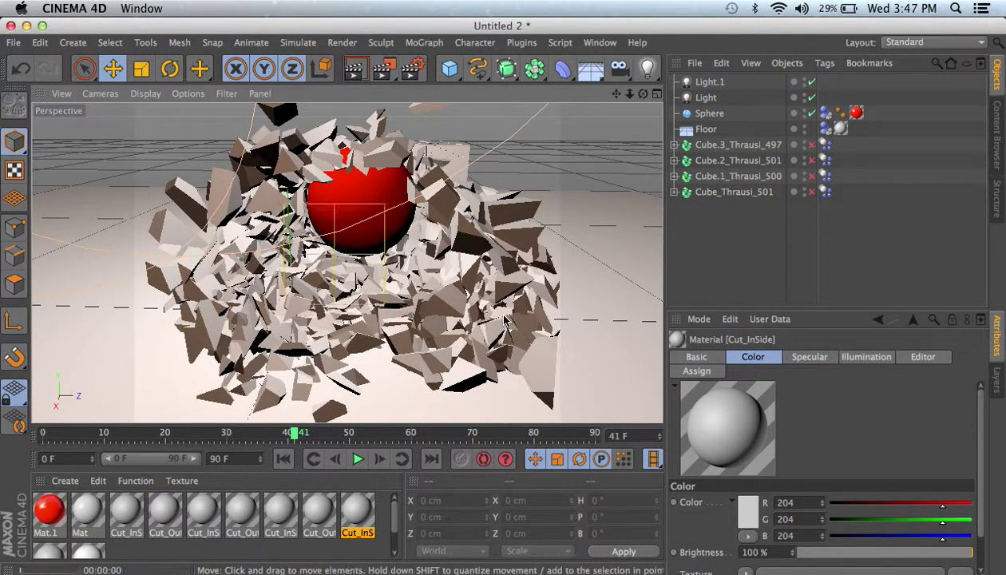
key(super+r)
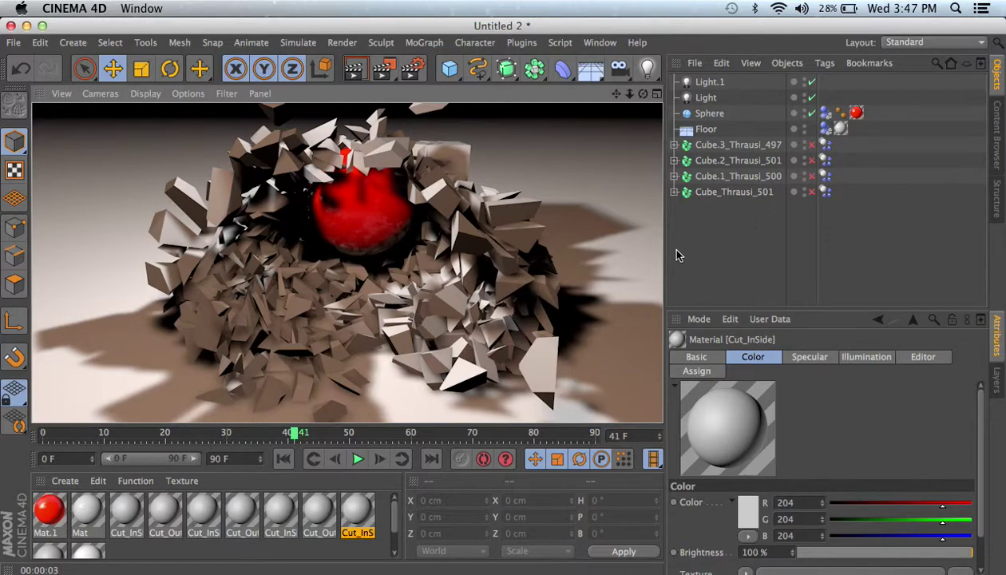
click(562, 197)
Step: Close the example project Untitled 2 without saving and continue in an empty project
click(13, 42)
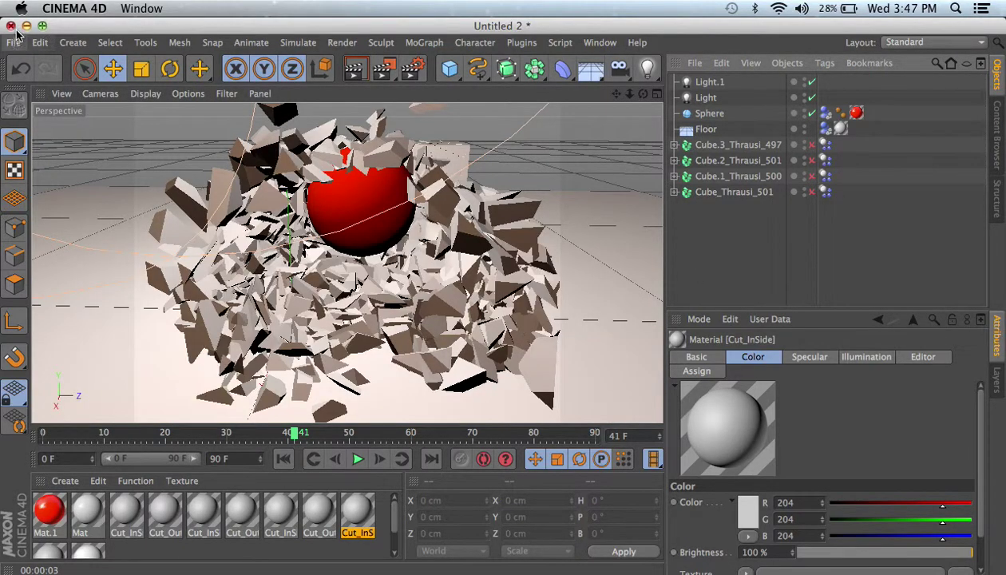
click(60, 78)
key(super+w)
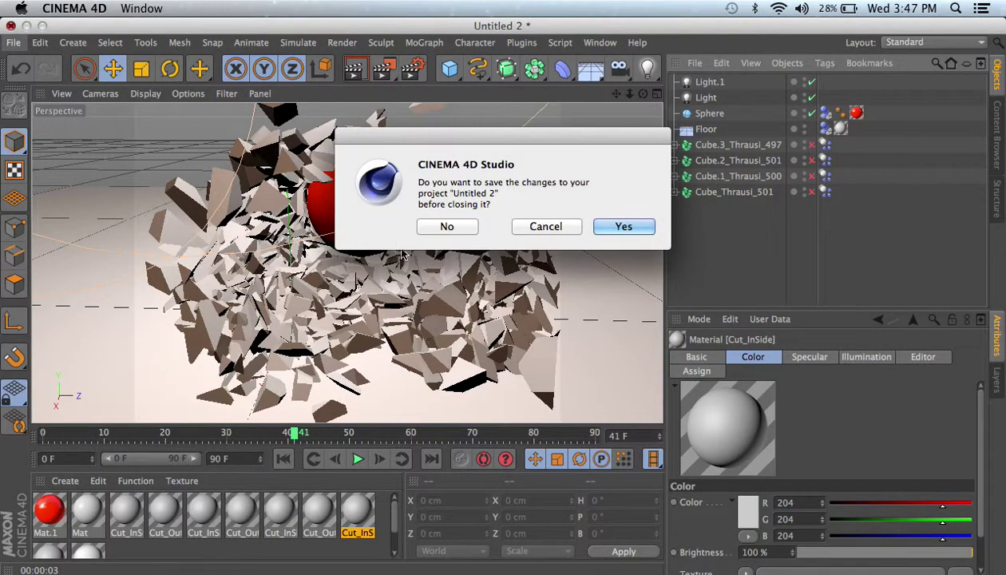
click(439, 227)
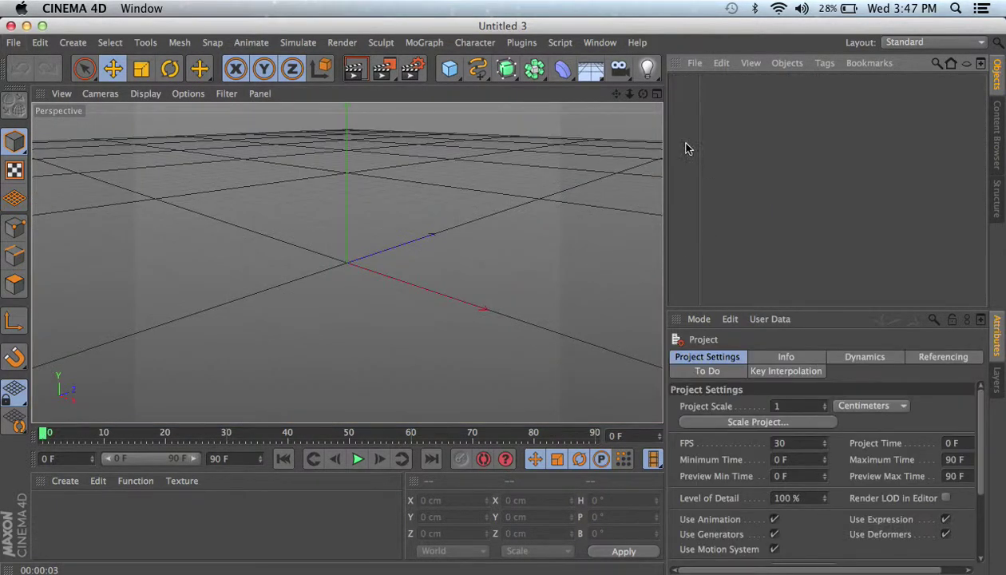
Step: Add a cube and set its Y size to 330 cm
drag(644, 94, 448, 195)
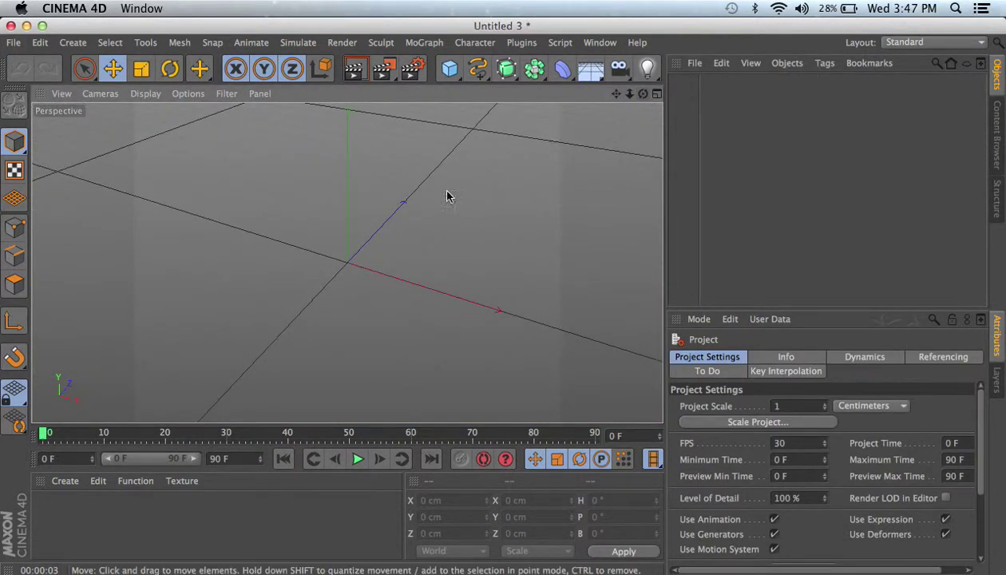
click(450, 69)
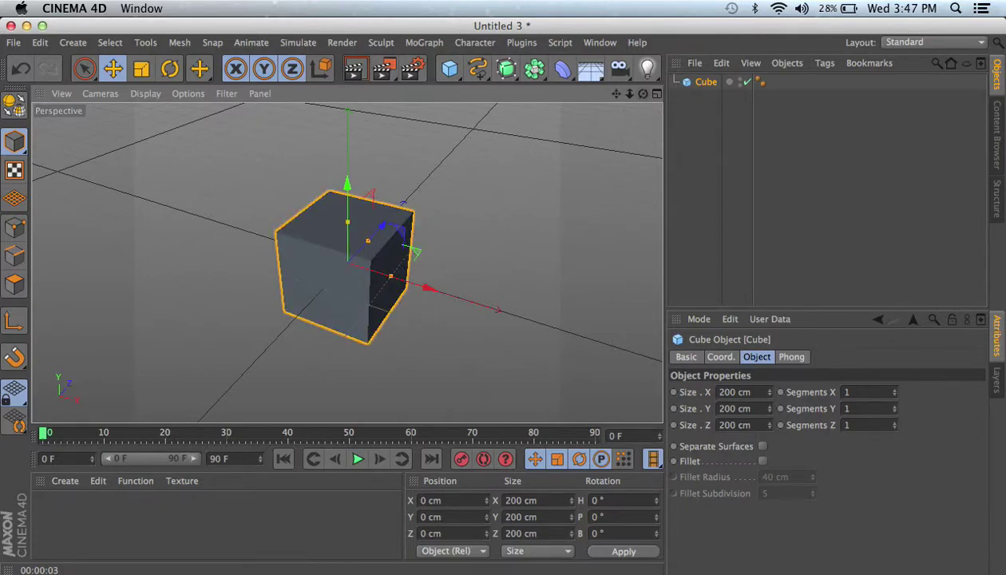
drag(630, 93, 342, 262)
click(521, 43)
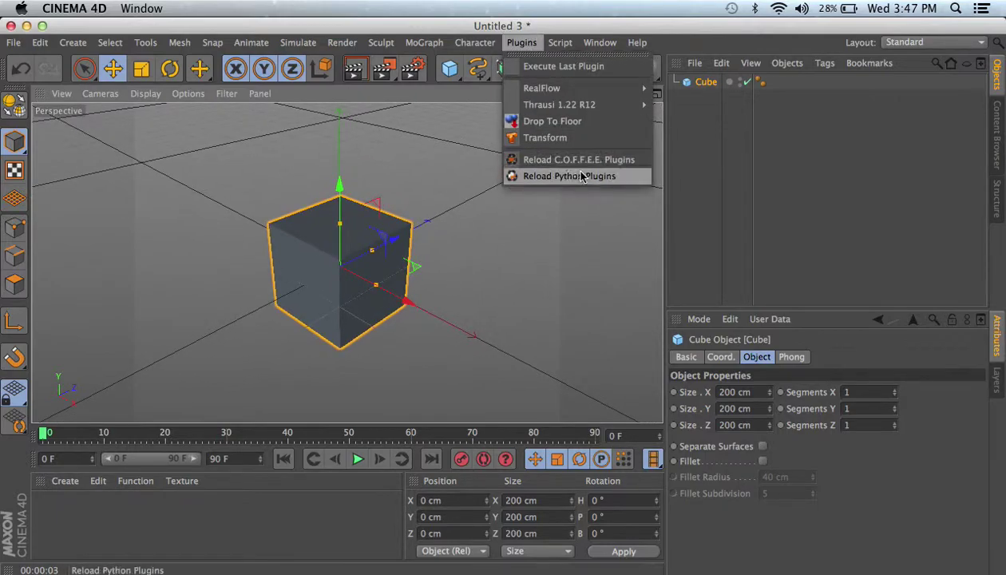
click(684, 170)
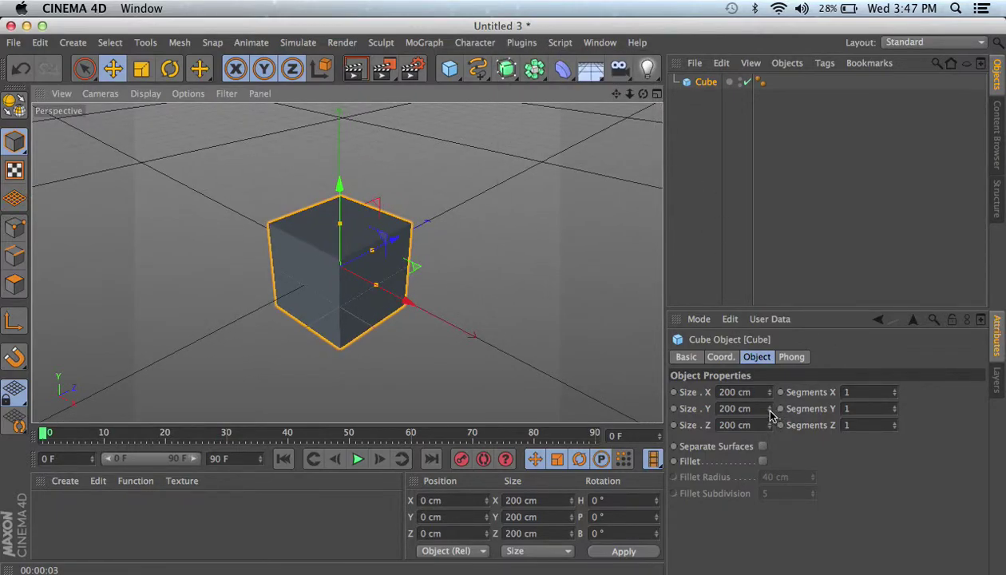
drag(769, 408, 770, 355)
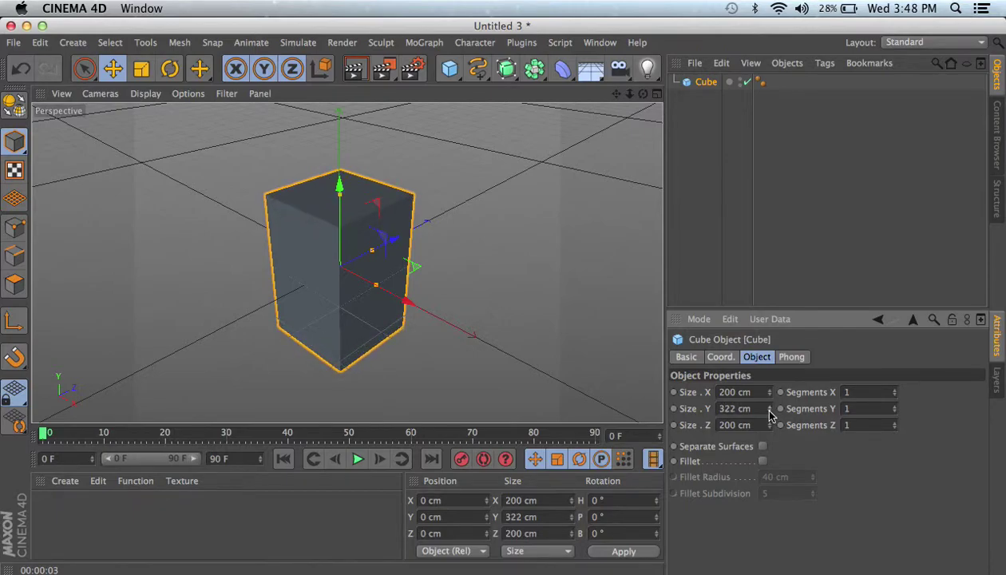
drag(769, 414, 769, 414)
Step: Place the cube on the ground plane with the Drop To Floor plugin
click(521, 42)
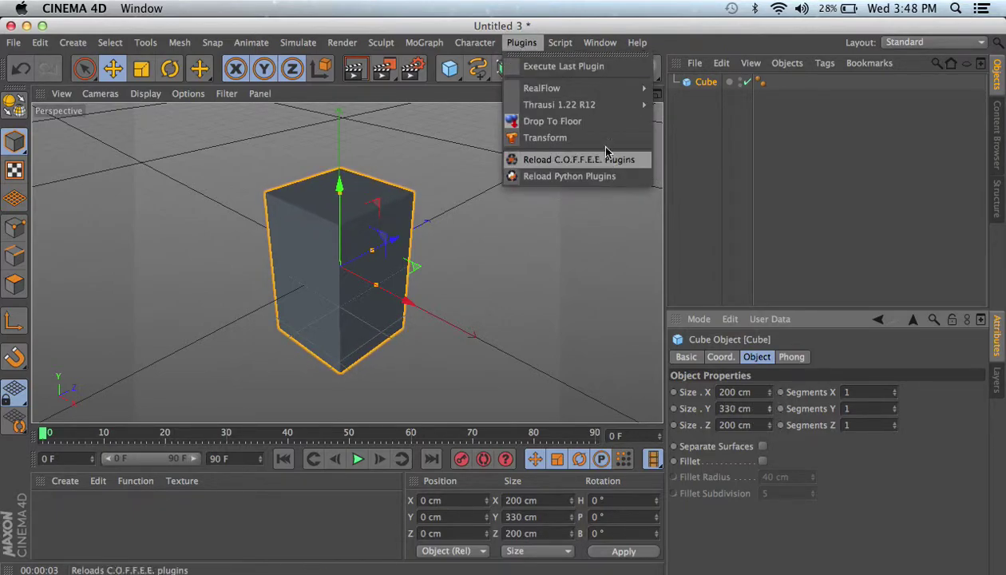
click(588, 121)
drag(615, 94, 346, 263)
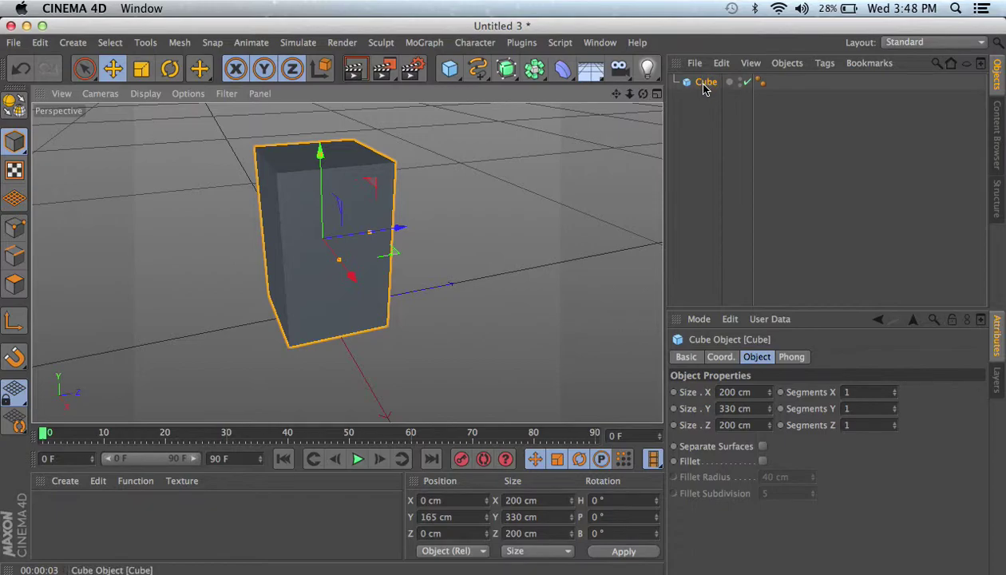
Step: Duplicate the cube three times and arrange the four pillars in a two-by-two layout, with the last copy at about X -355 cm
ctrl+drag(703, 88, 706, 104)
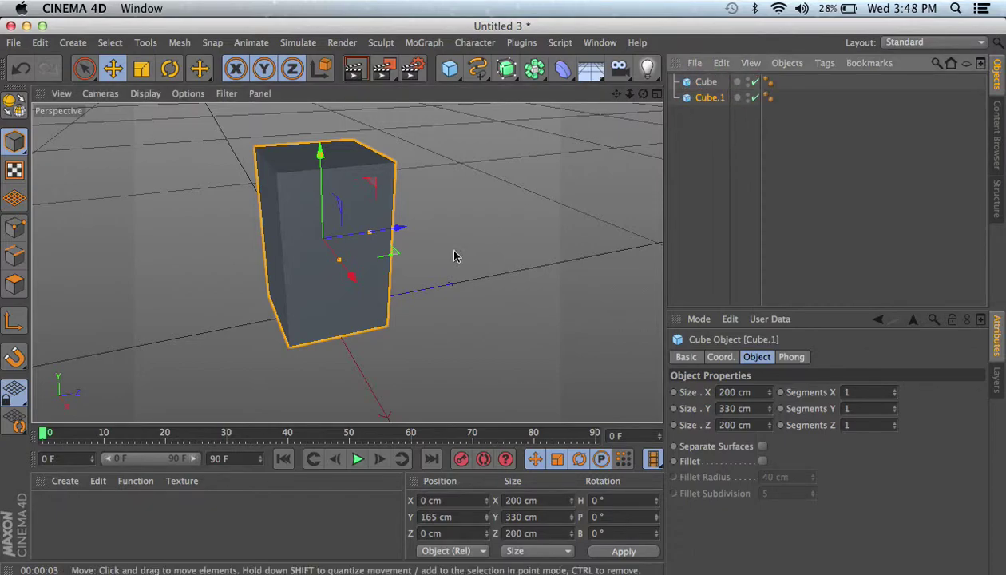
drag(404, 228, 563, 221)
ctrl+drag(706, 97, 699, 124)
drag(542, 253, 456, 197)
click(705, 83)
ctrl+drag(705, 83, 714, 157)
drag(349, 274, 300, 221)
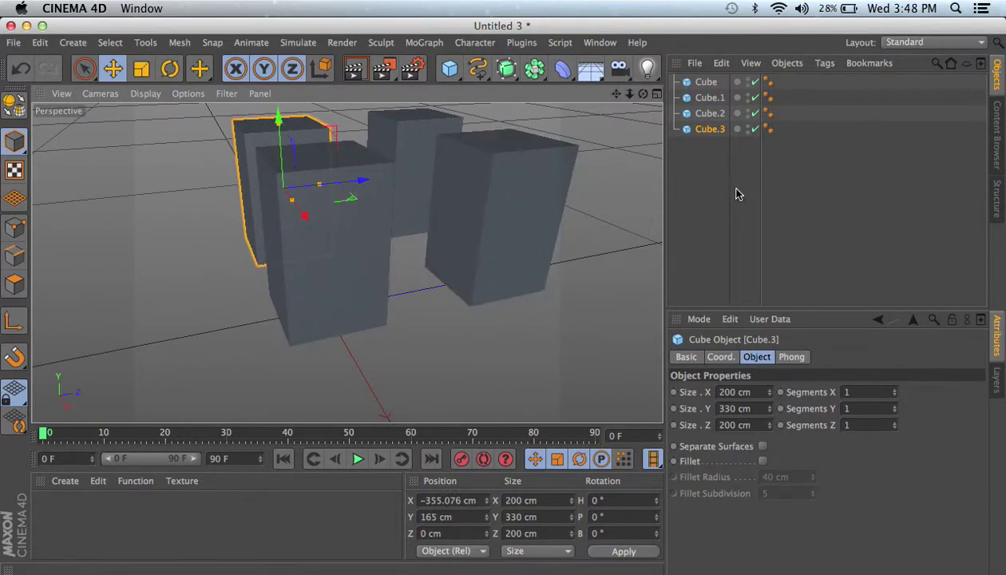
Step: Select all four cubes and open the Thrausi plugin for them
click(708, 97)
drag(707, 97, 707, 75)
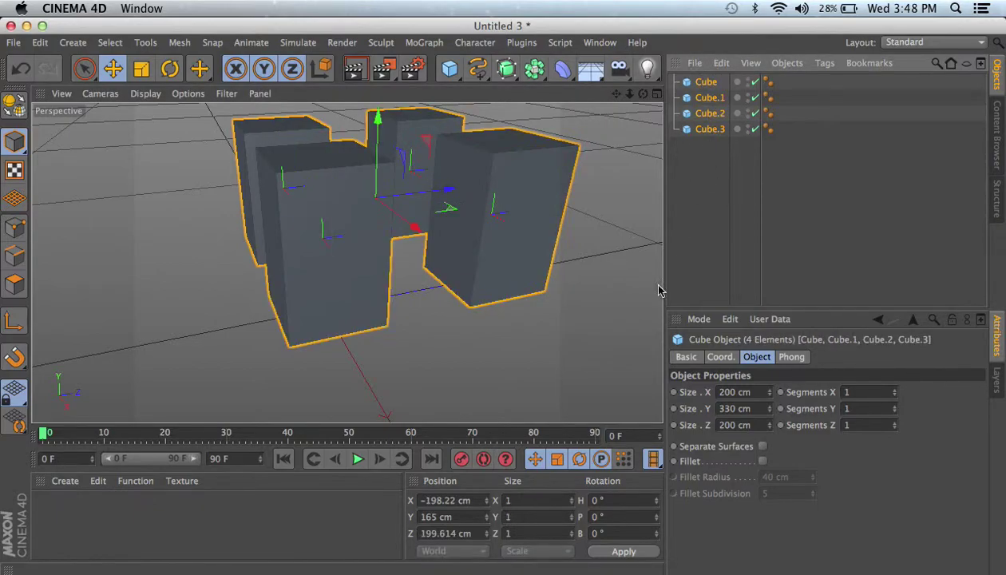
click(515, 44)
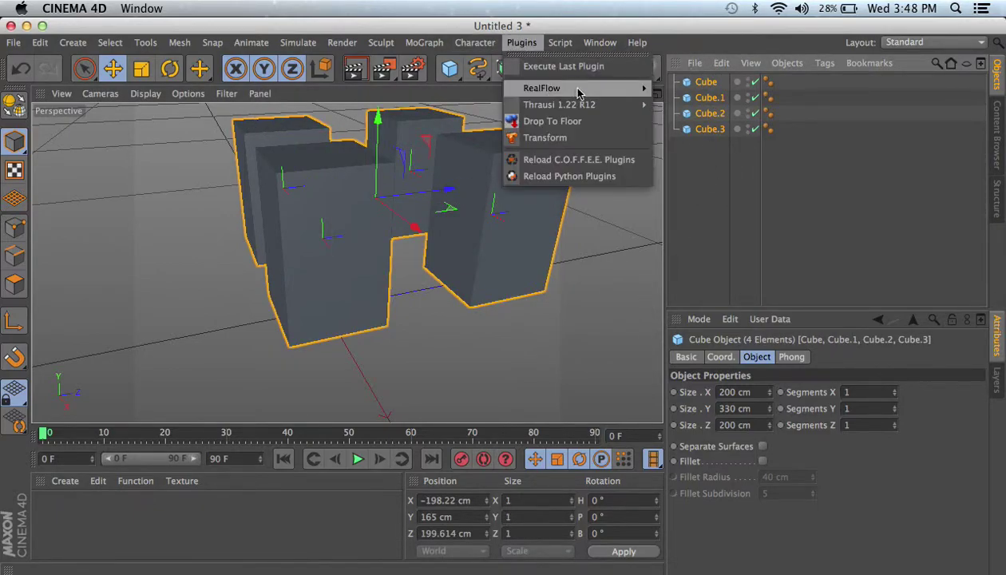
mouse_move(552, 109)
click(670, 110)
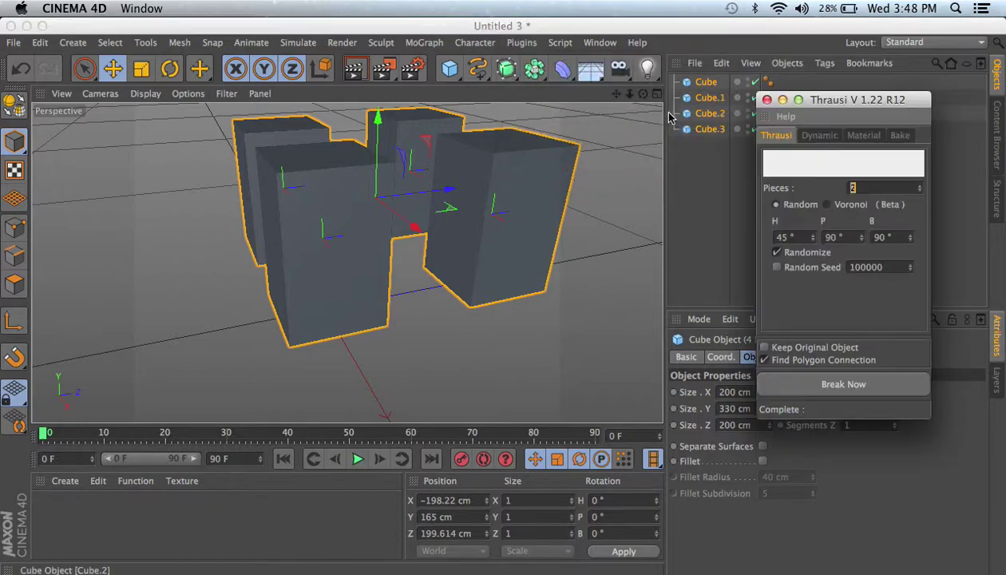
Step: Set the Thrausi dynamic mode to On Collision
drag(863, 105, 174, 110)
click(129, 146)
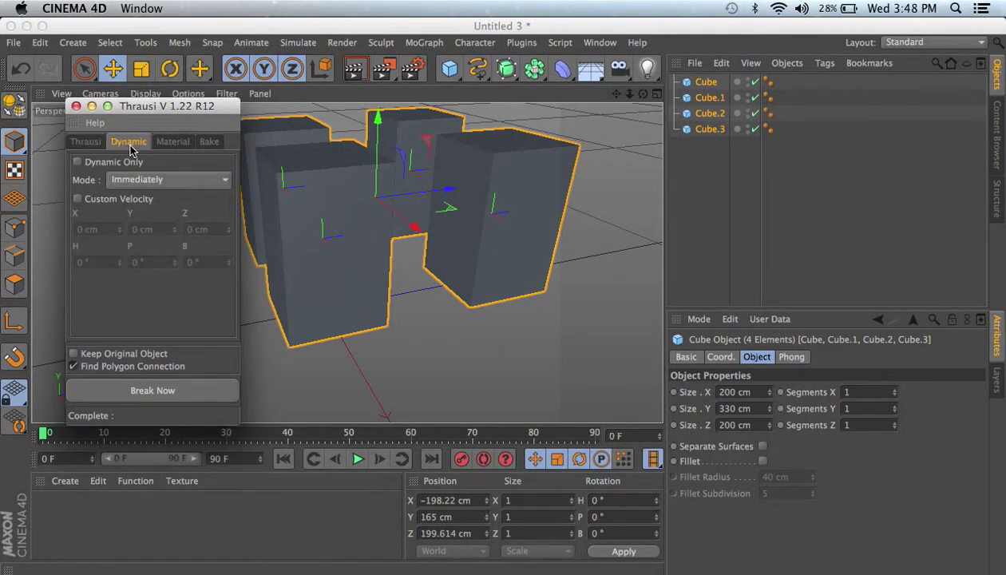
click(167, 179)
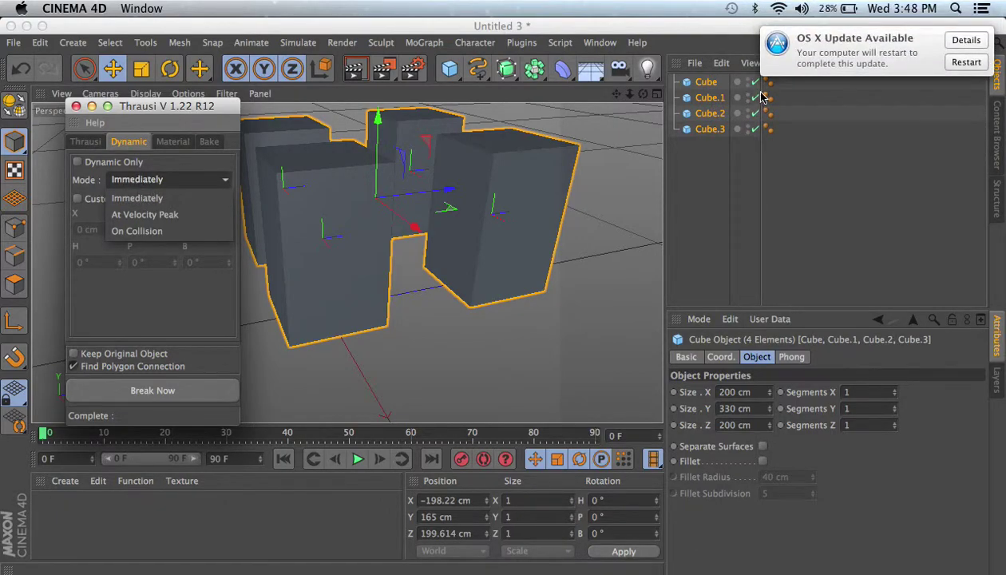
drag(791, 48, 1004, 36)
click(205, 183)
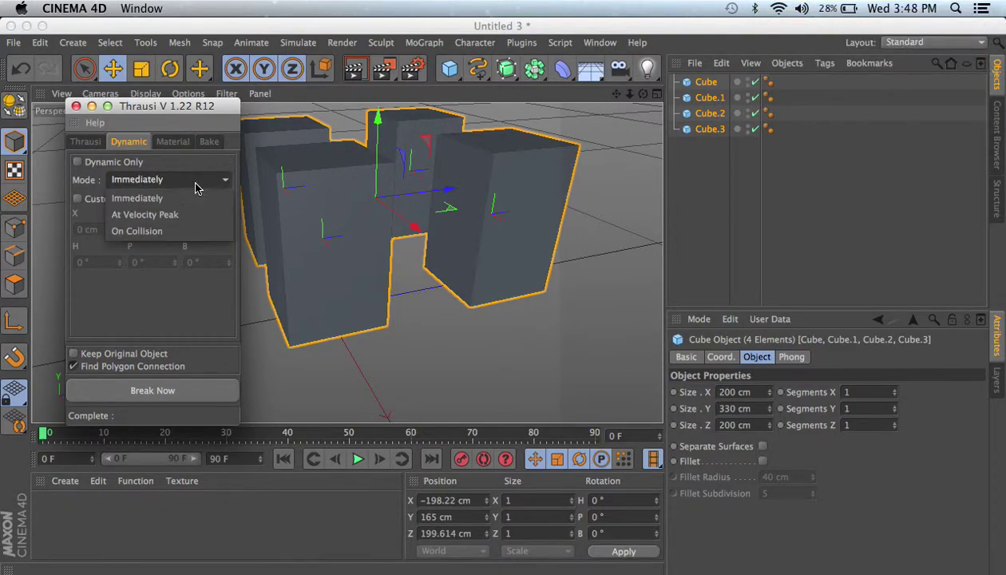
click(174, 227)
Step: Break the four cubes into 15 pieces each with Thrausi and close the plugin window
click(92, 141)
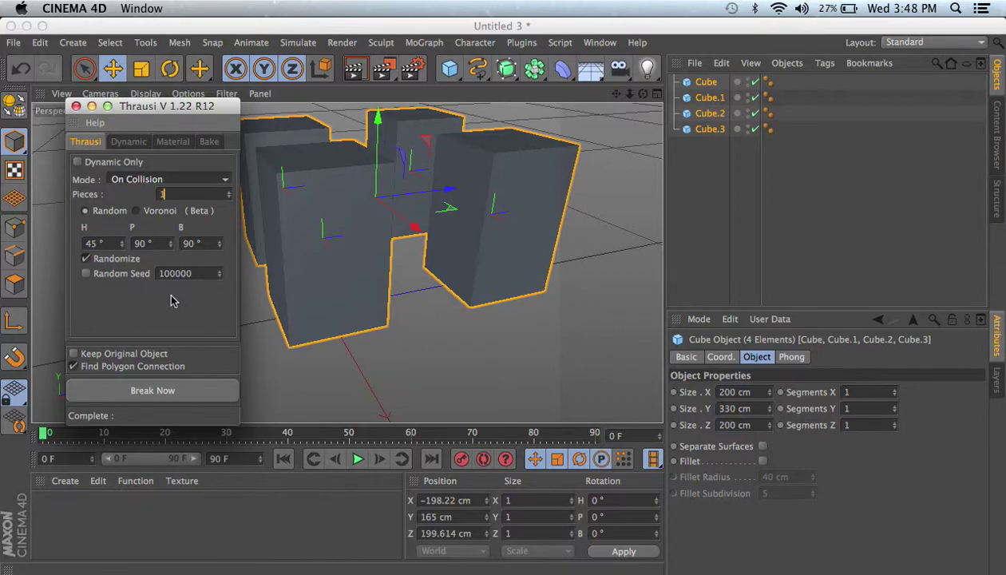
text(5)
click(145, 396)
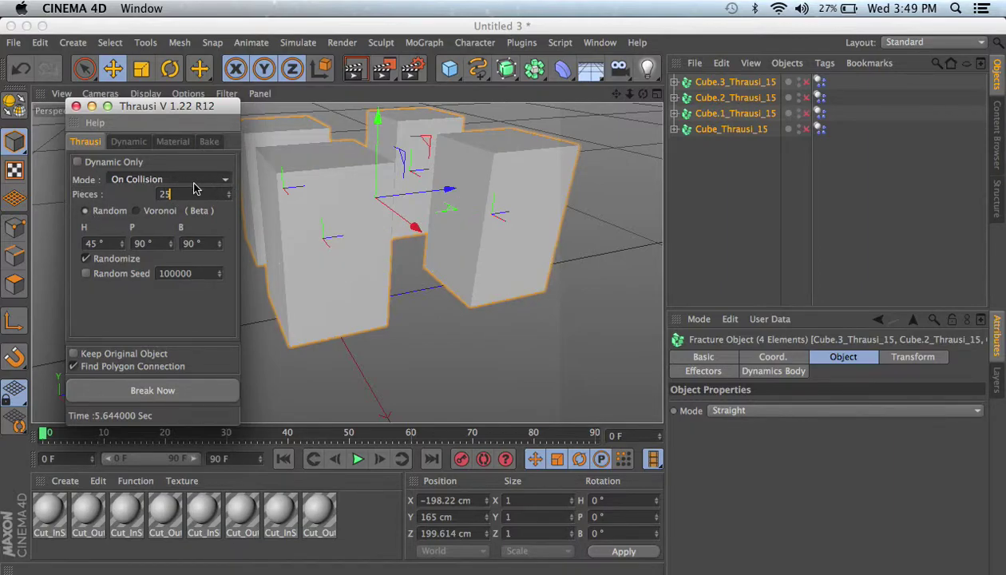
click(75, 107)
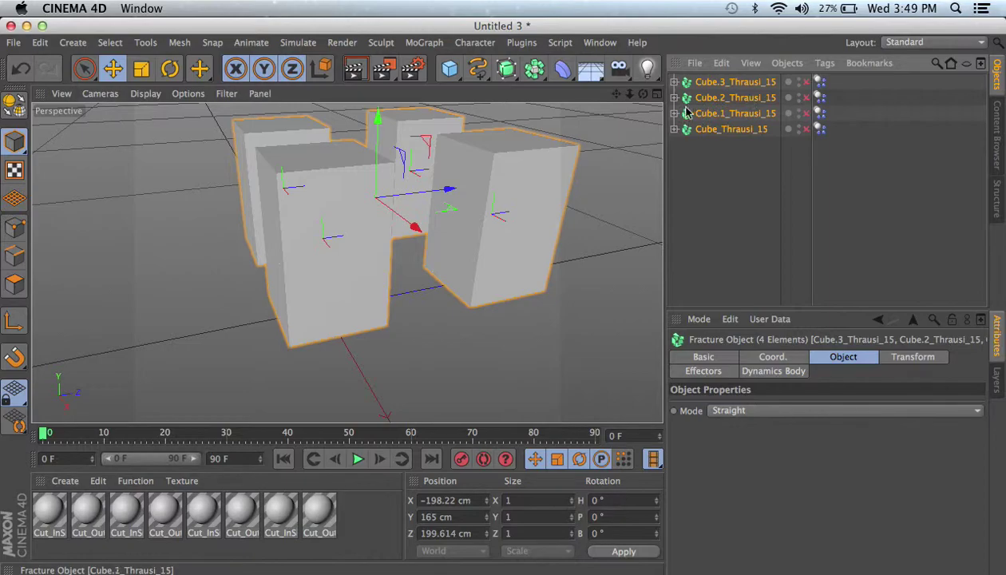
Step: Add a floor object and set its X and Z scale to 2
drag(642, 94, 633, 112)
click(591, 74)
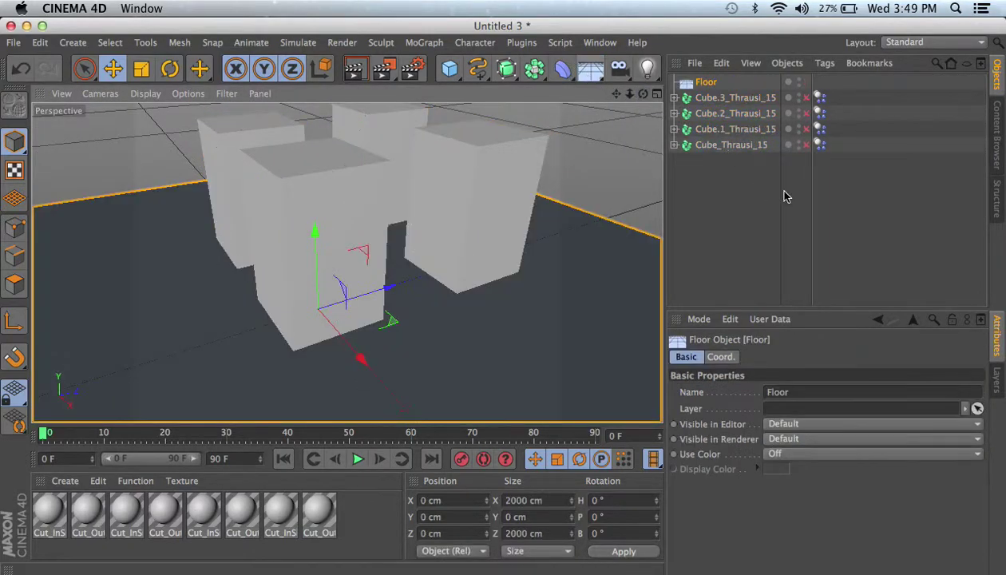
click(712, 86)
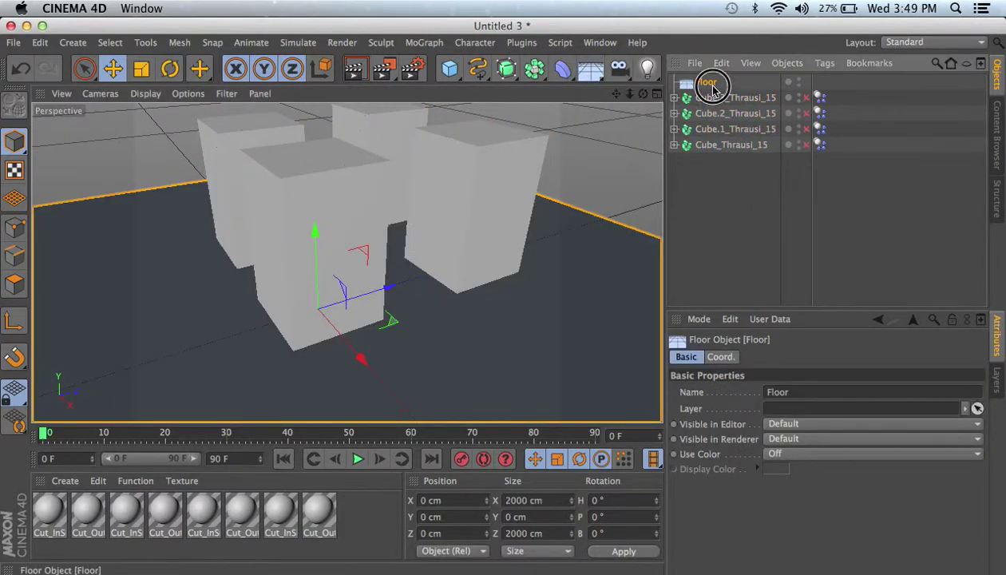
click(721, 357)
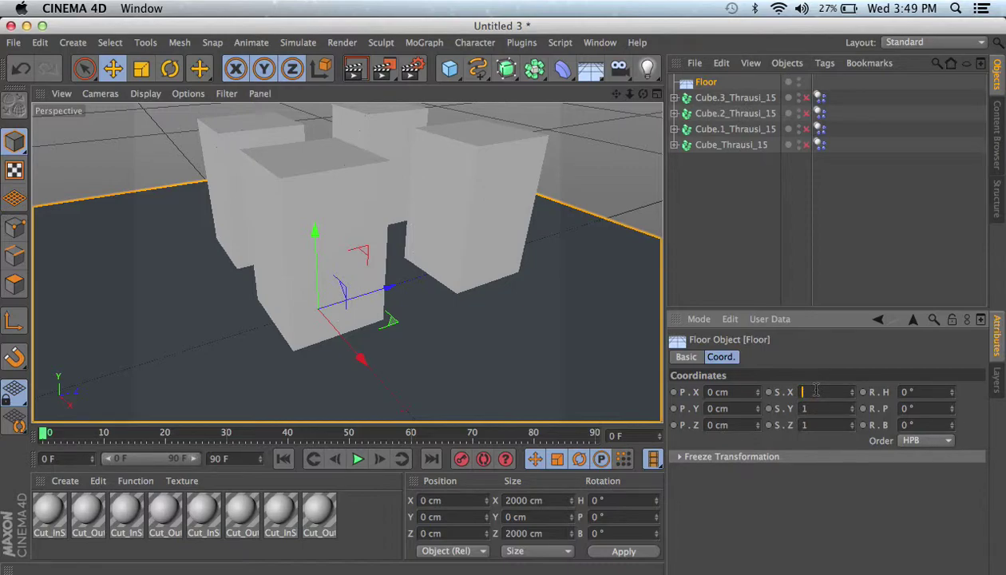
click(815, 390)
text(2)
key(Return)
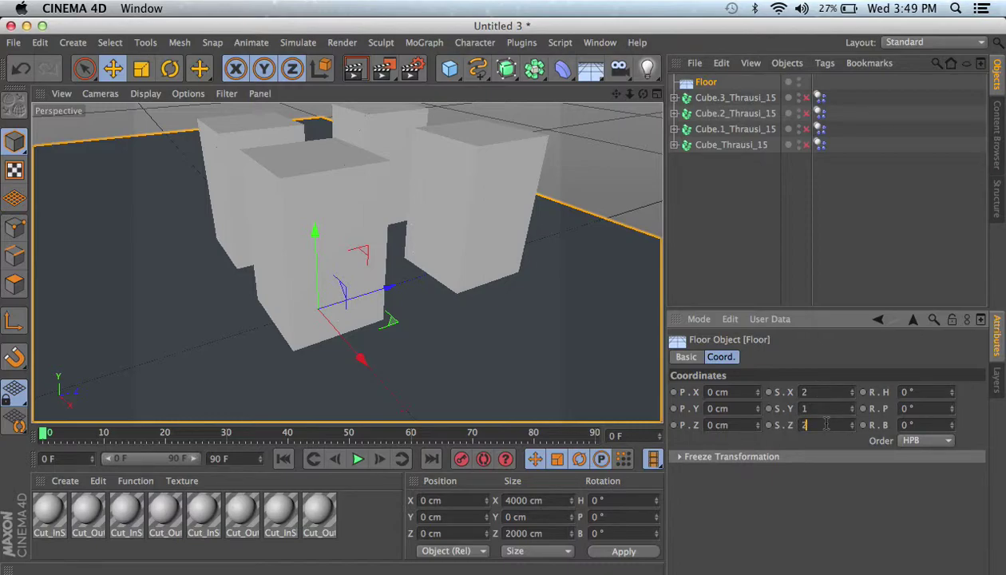
click(826, 424)
text(2)
key(Return)
right_click(826, 424)
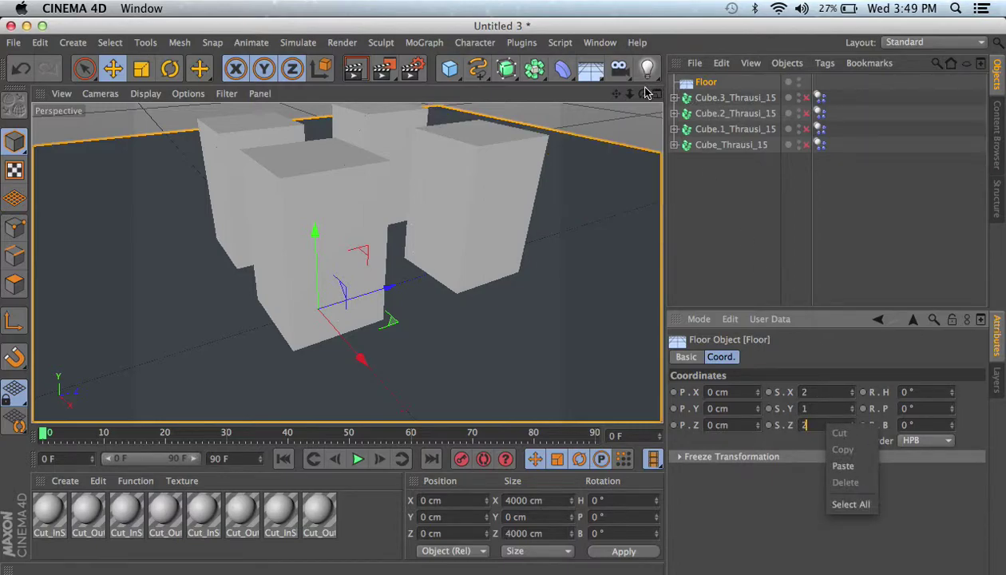
click(699, 193)
Step: Add a sphere and raise it along Y to about 281 cm
drag(642, 93, 643, 140)
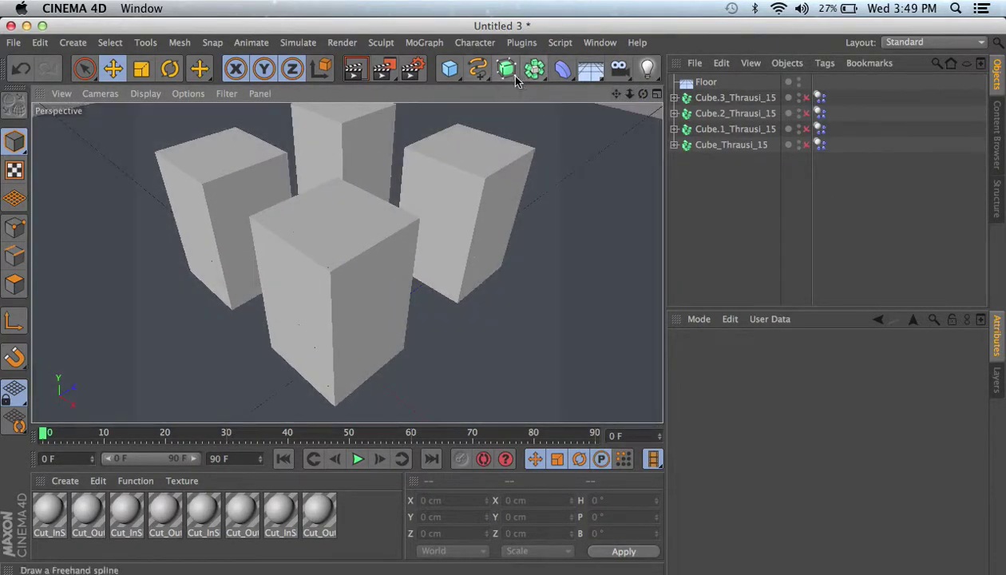
click(450, 69)
click(743, 118)
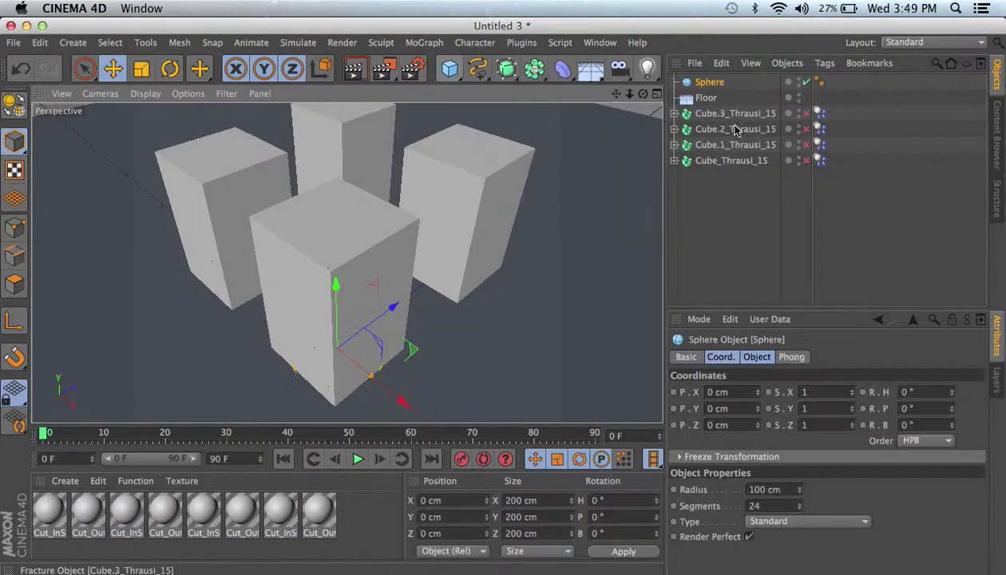
drag(332, 285, 317, 179)
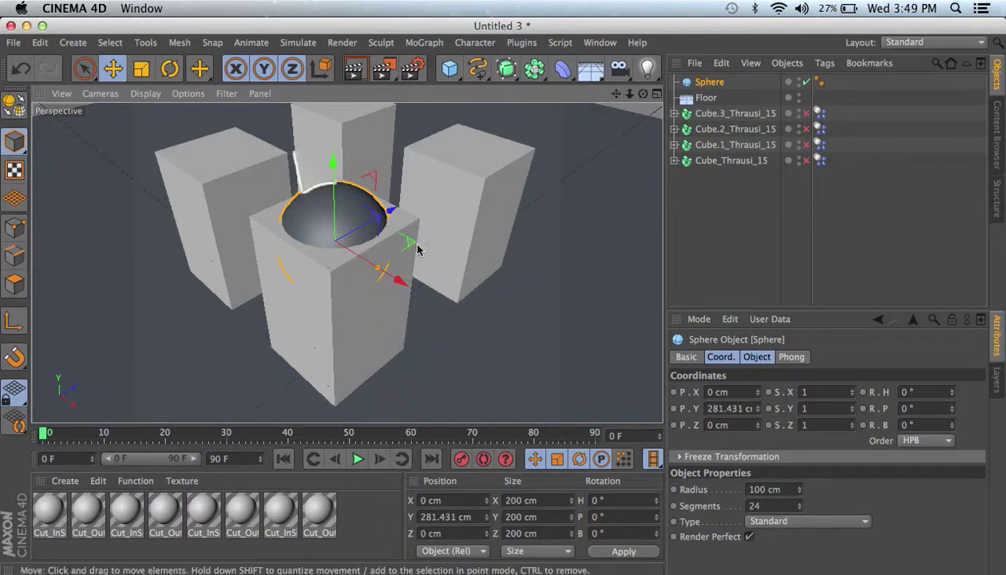
Step: Move the sphere in front of the gap between the pillars, at about X 208, Y 233, Z 194 cm
drag(398, 279, 515, 297)
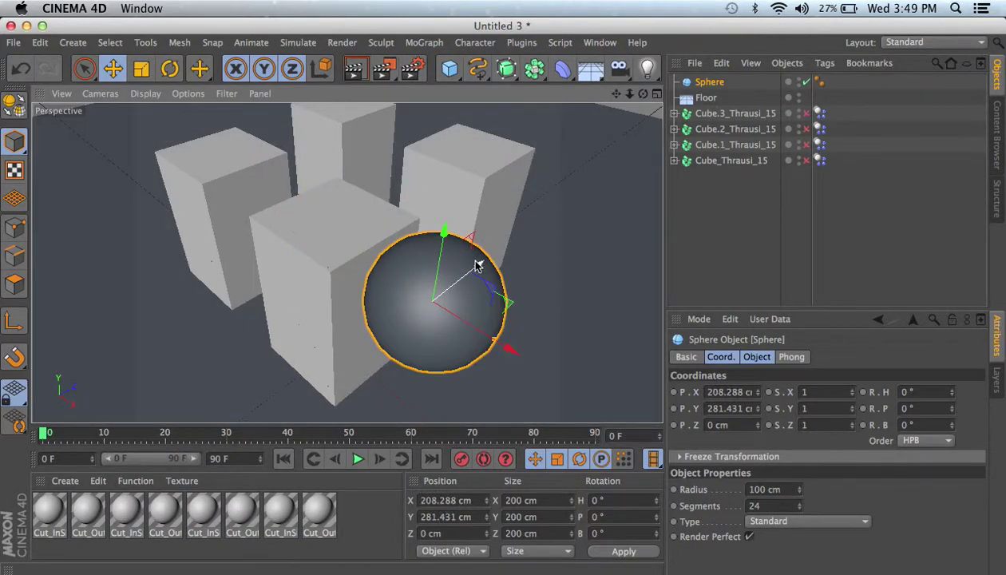
drag(478, 262, 541, 221)
drag(516, 182, 512, 197)
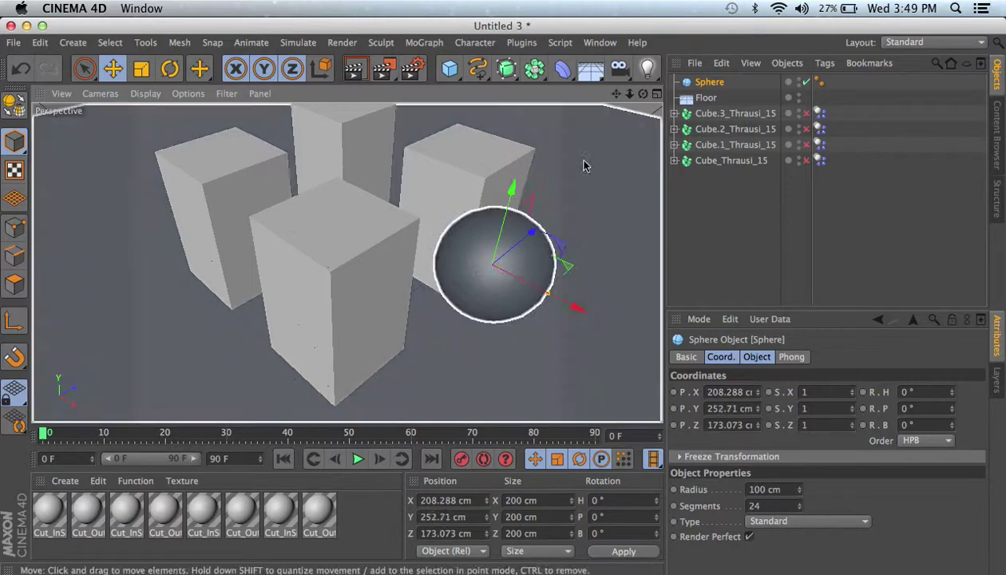
drag(643, 94, 392, 1)
drag(643, 96, 503, 301)
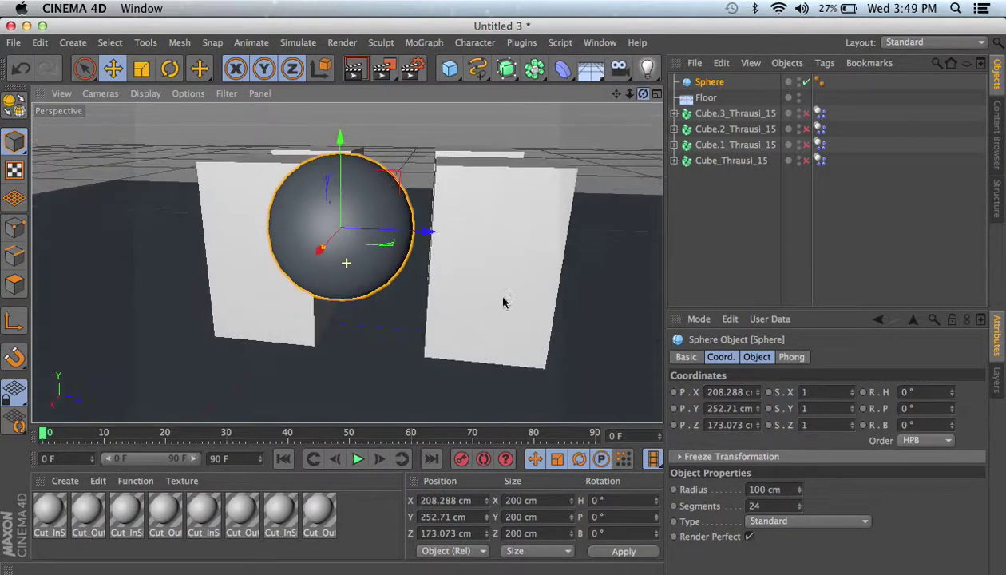
drag(426, 231, 440, 232)
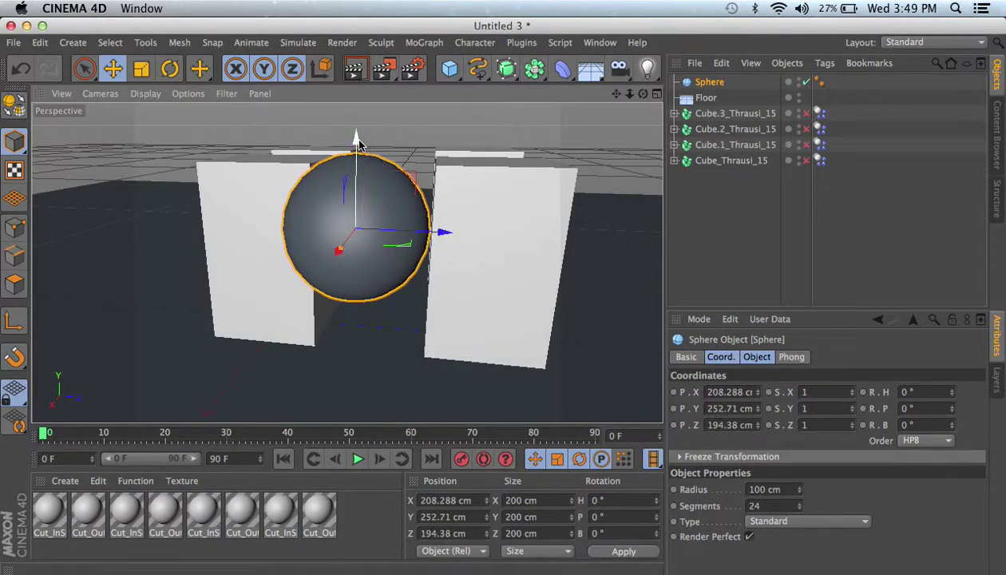
drag(356, 139, 356, 156)
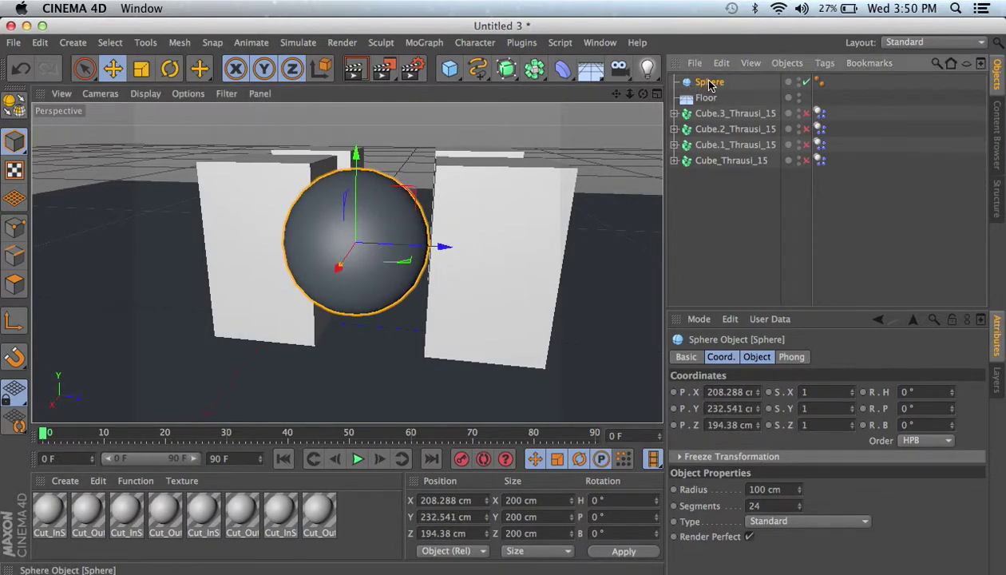
Step: Set the sphere's radius to 150 cm
click(756, 358)
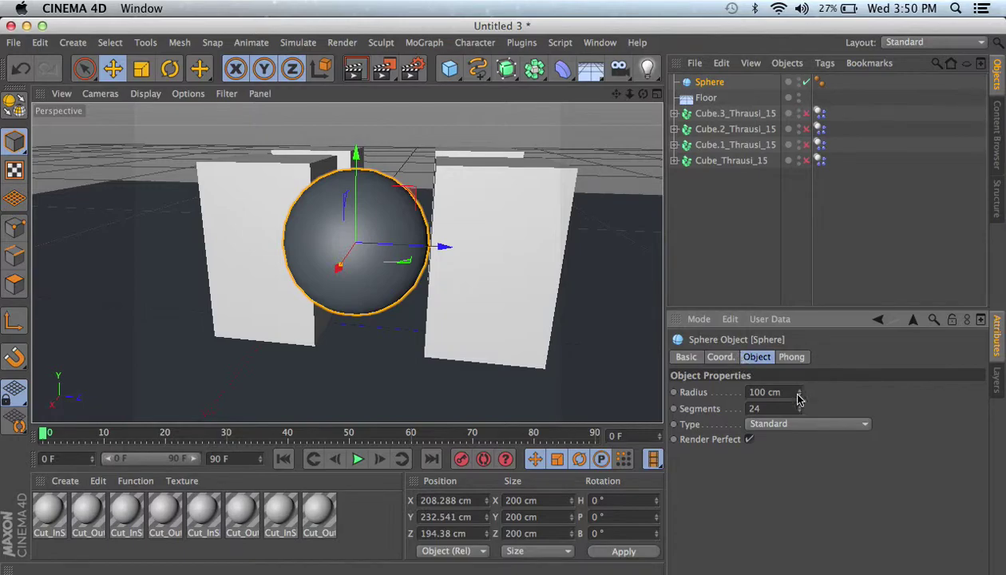
mouse_move(801, 396)
mouse_down()
mouse_move(801, 383)
mouse_move(799, 399)
mouse_up()
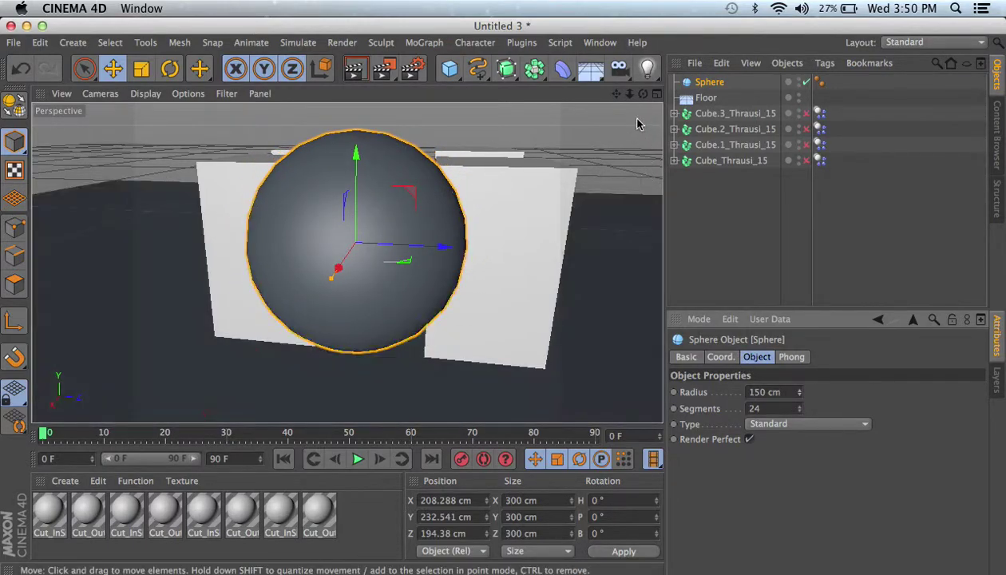
mouse_move(639, 96)
mouse_down()
mouse_move(614, 97)
mouse_move(628, 95)
mouse_move(629, 107)
mouse_up()
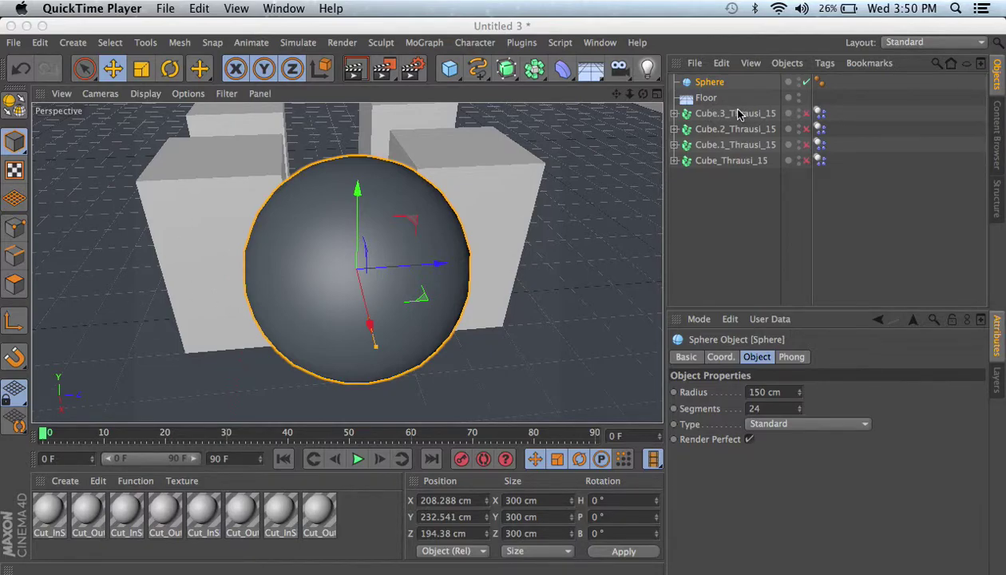
Step: Add a Collider Body simulation tag to the floor
click(702, 98)
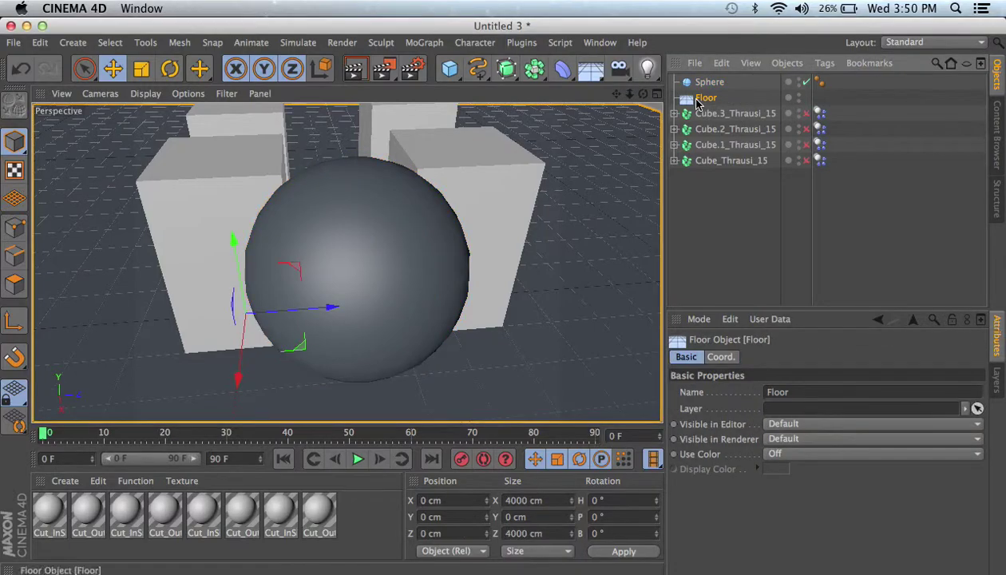
right_click(716, 100)
mouse_move(830, 151)
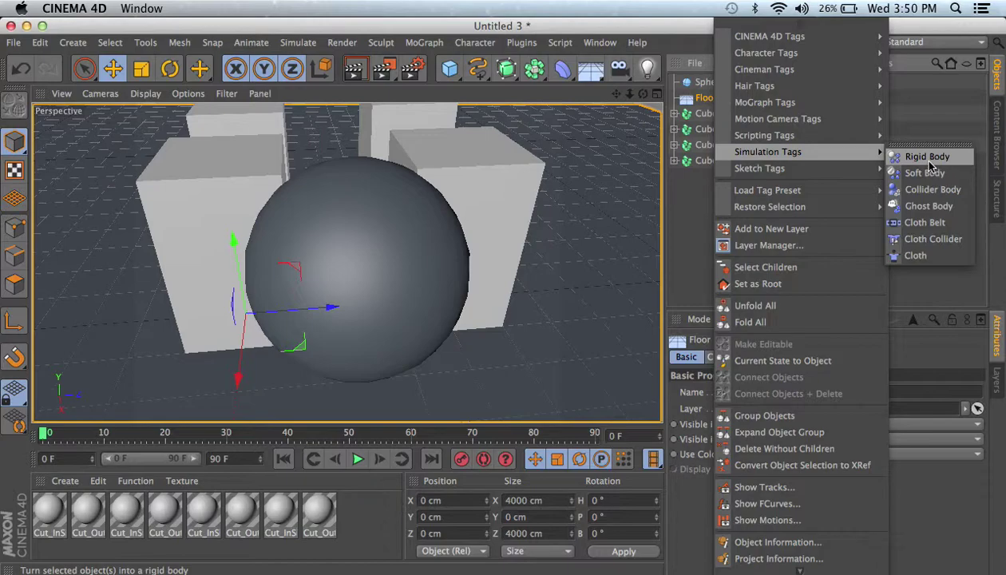
click(927, 157)
Step: Add a Rigid Body simulation tag to the sphere and set its Dynamic option to Off
click(704, 82)
right_click(713, 88)
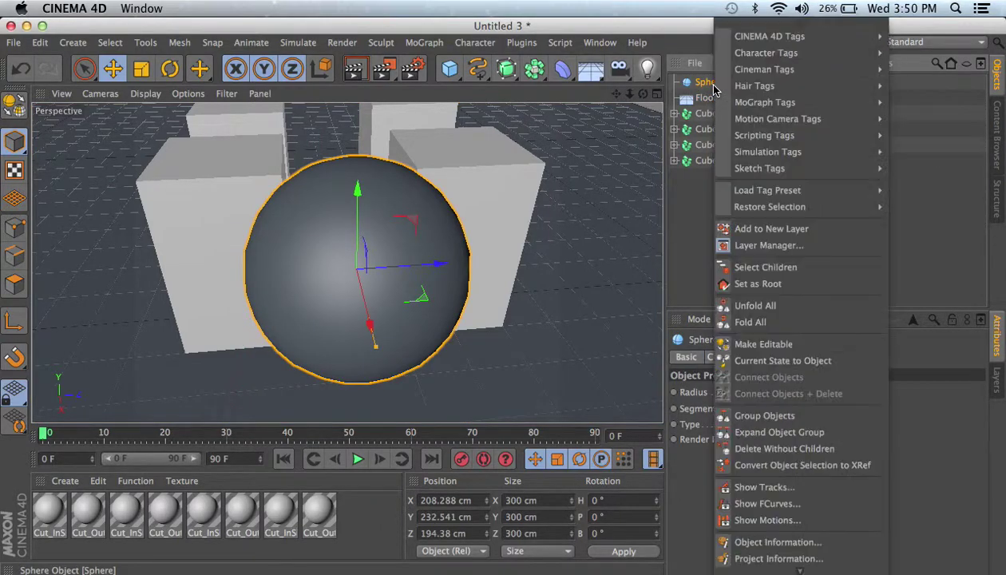
mouse_move(806, 151)
click(926, 156)
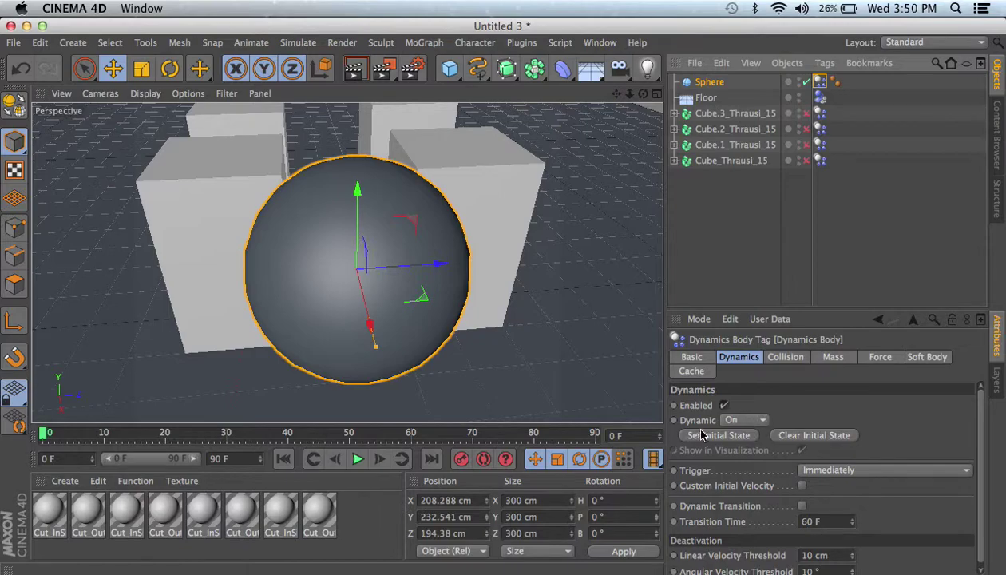
click(761, 421)
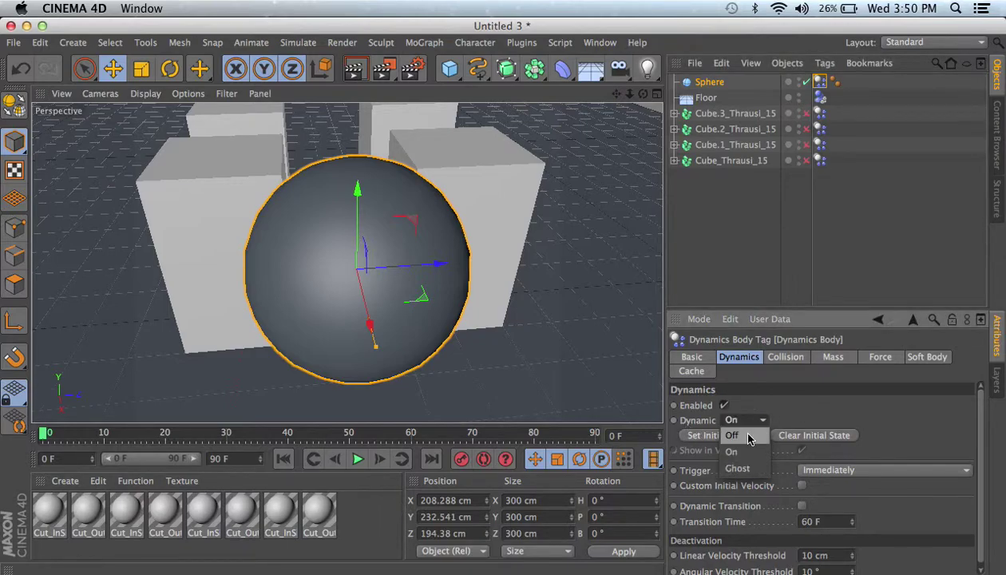
click(735, 435)
Step: Move the sphere away from the pillars along X to about 425 cm
drag(642, 94, 663, 121)
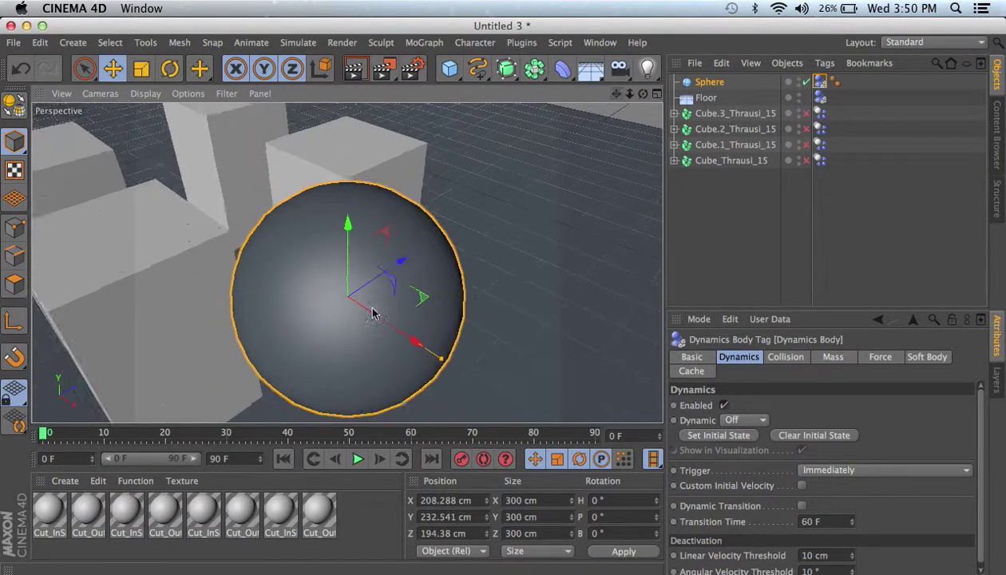
alt+drag(407, 322, 475, 271)
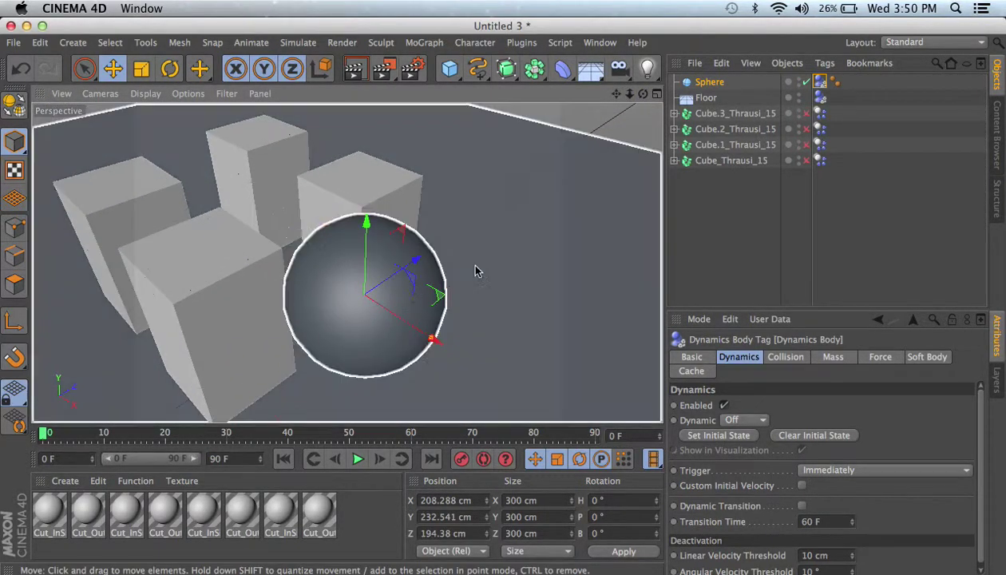
mouse_move(642, 95)
mouse_down()
mouse_move(659, 101)
mouse_move(669, 58)
mouse_move(655, 62)
mouse_move(640, 111)
mouse_up()
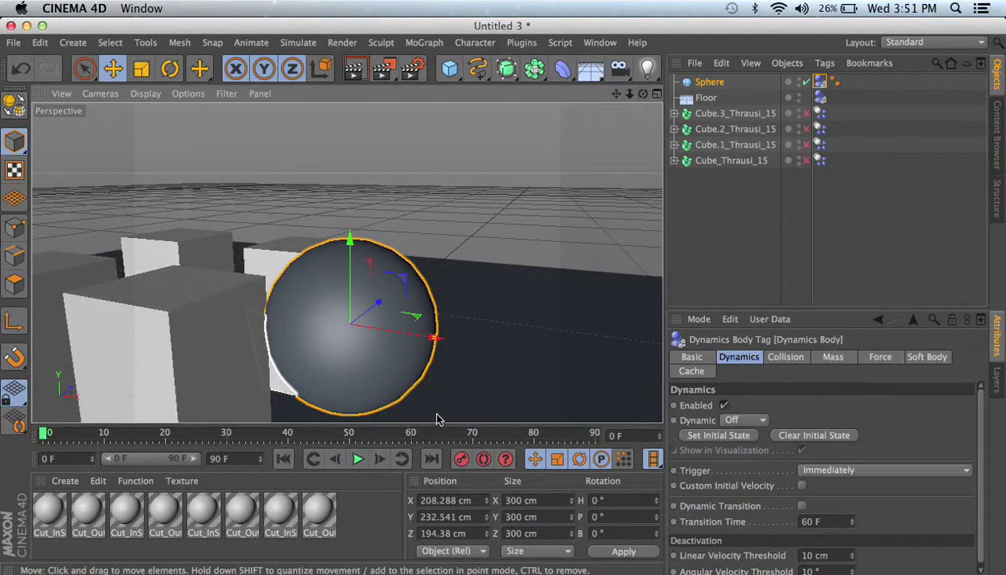
drag(426, 340, 577, 361)
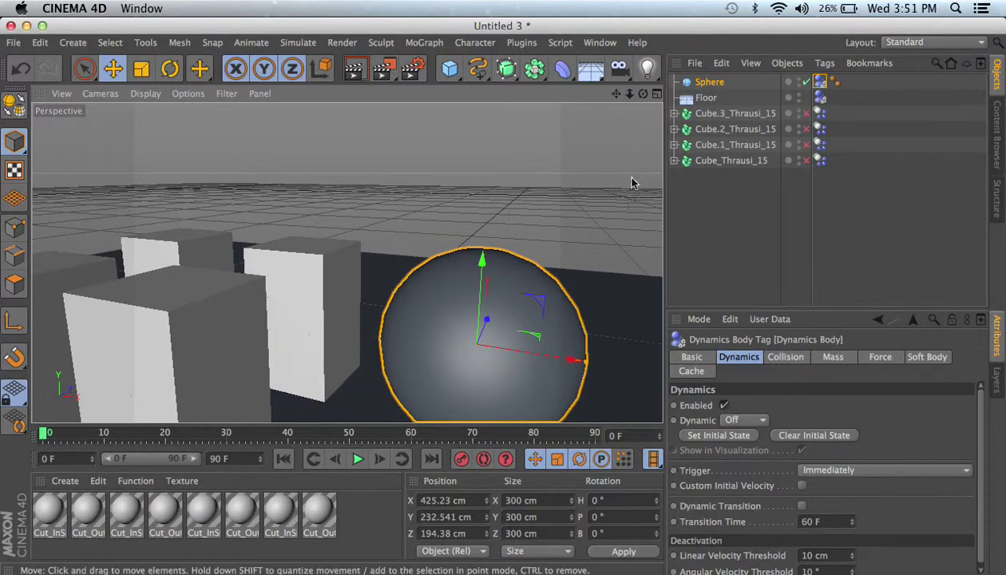
Step: Keyframe the sphere at frame 0 and, moved past the pillars to X about -1073 cm, at frame 90; return to the start
drag(625, 94, 523, 216)
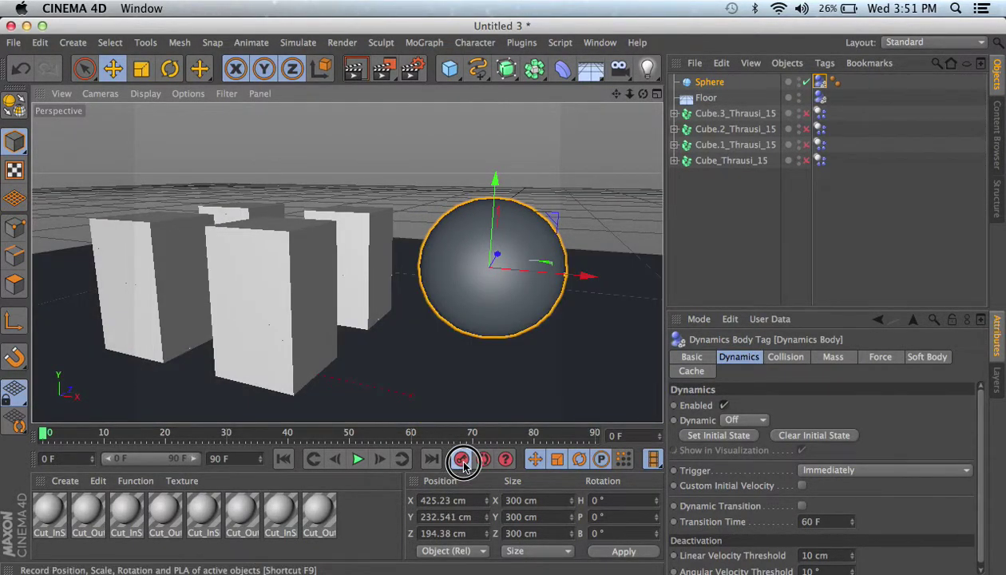
click(432, 459)
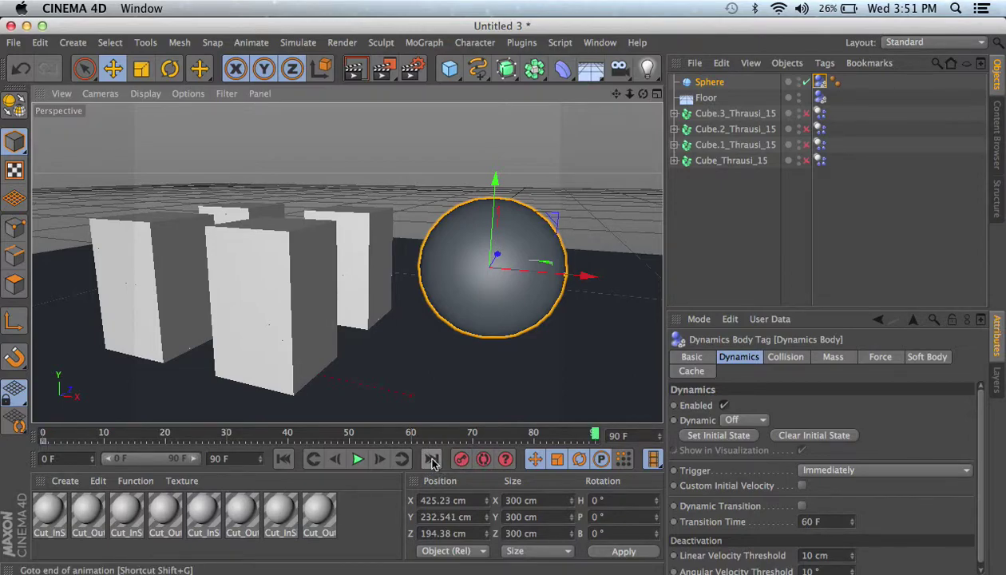
drag(590, 279, 114, 273)
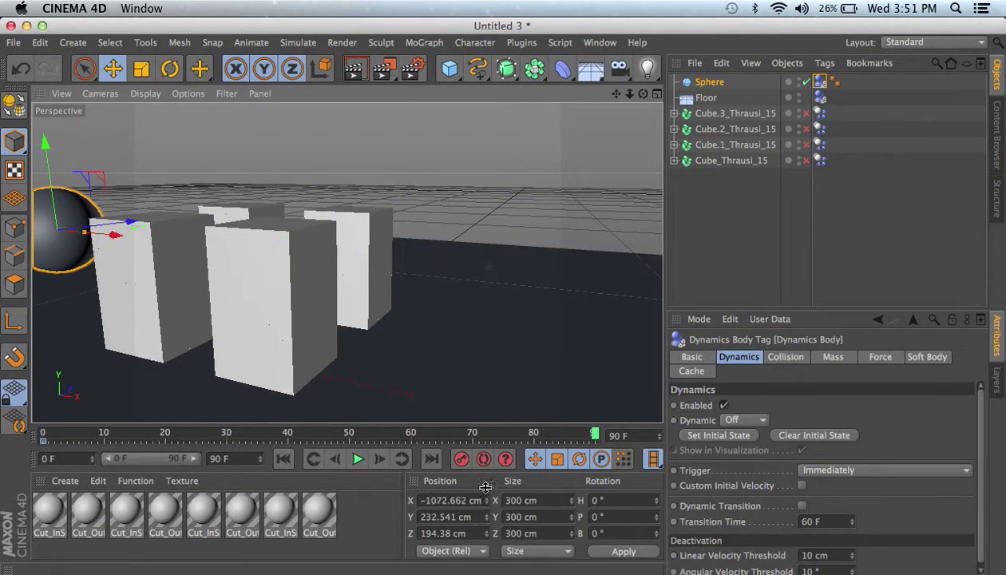
click(284, 459)
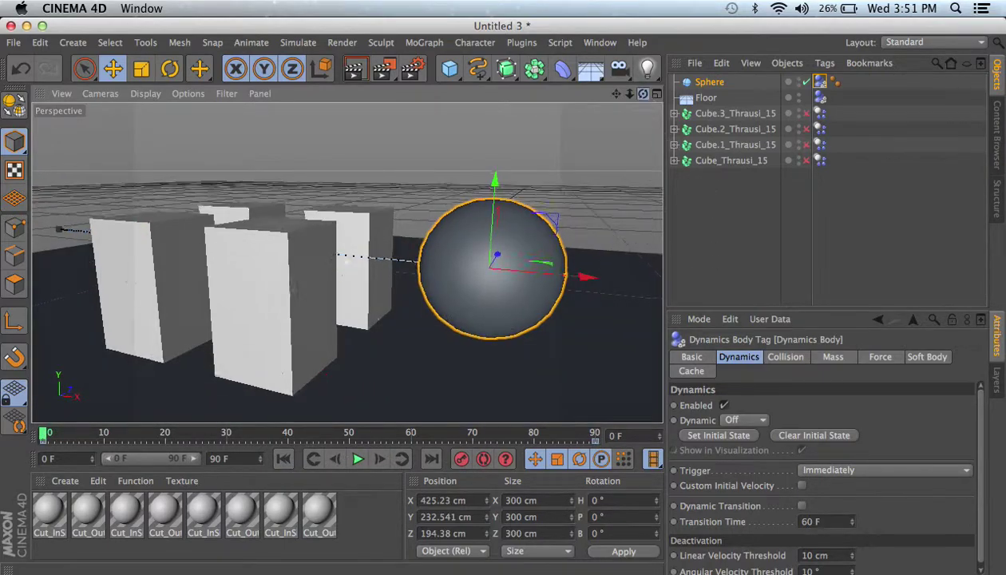
Step: Play the collision animation, rewind it to the start, and replay it up to frame 13
drag(642, 93, 519, 95)
scroll(295, 292, up, 3)
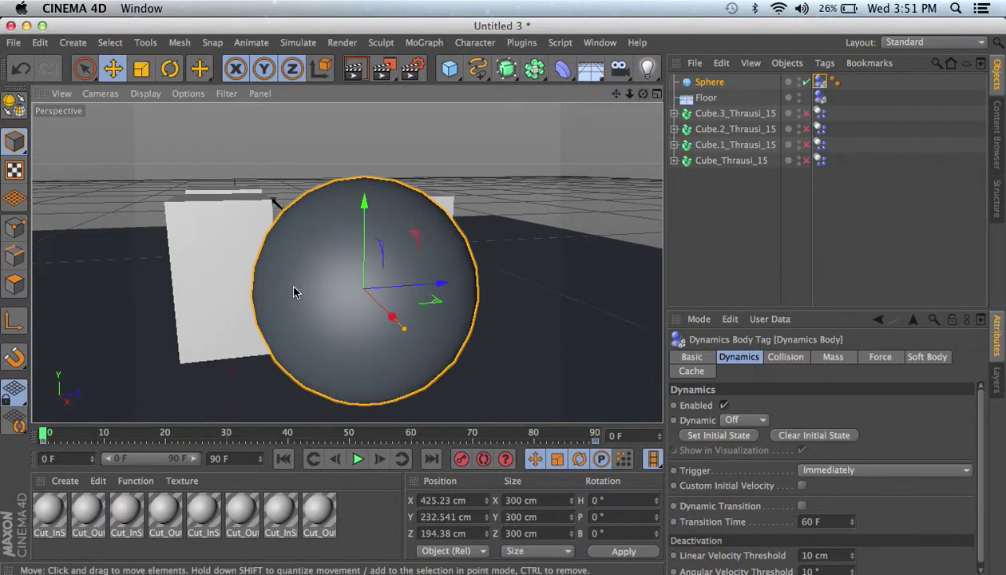
click(357, 459)
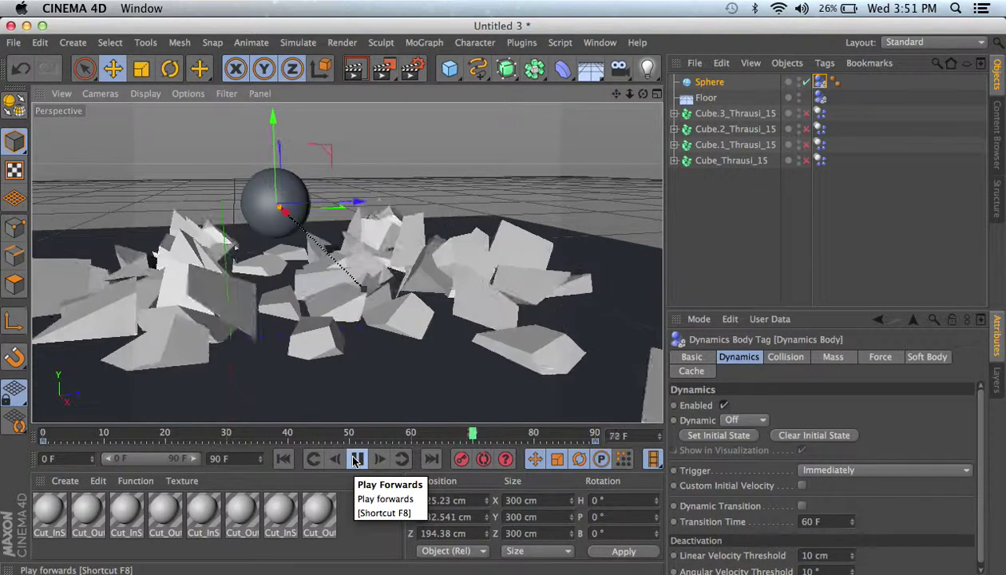
click(283, 458)
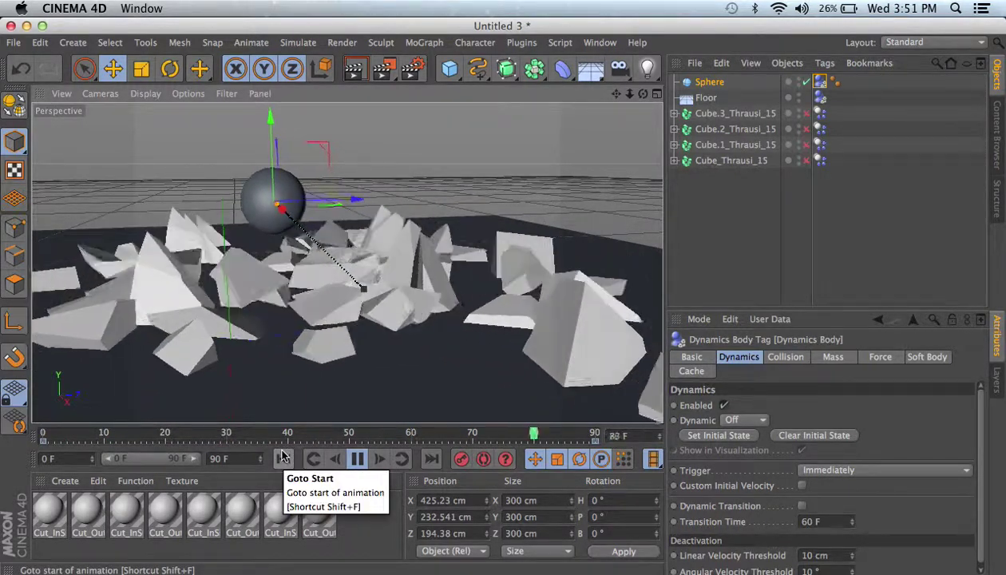
click(282, 458)
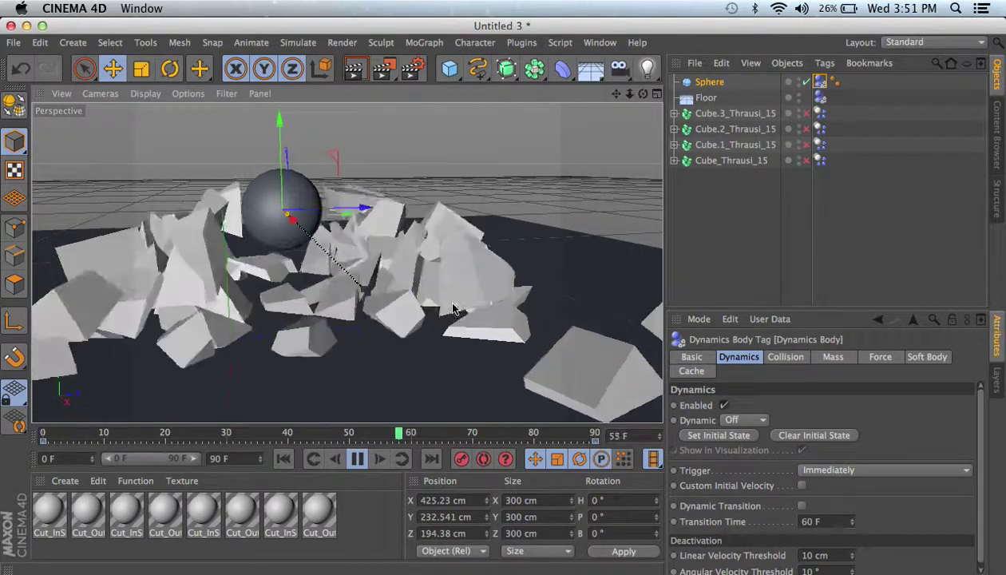
click(357, 458)
Step: Play the collision onward from frame 13 in a raised view of the pillars and stop at frame 80
scroll(338, 276, up, 2)
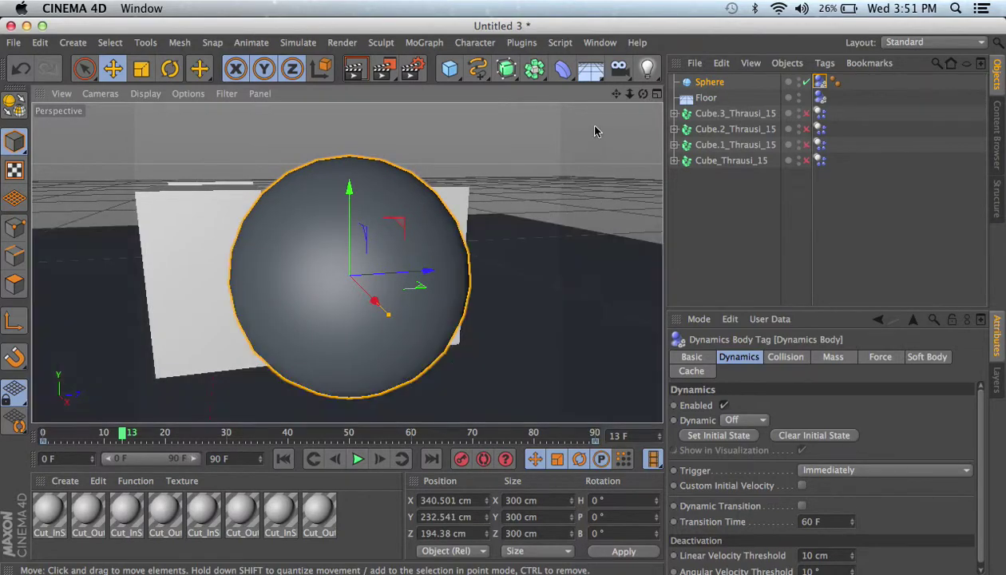
drag(616, 94, 665, 140)
drag(346, 262, 339, 317)
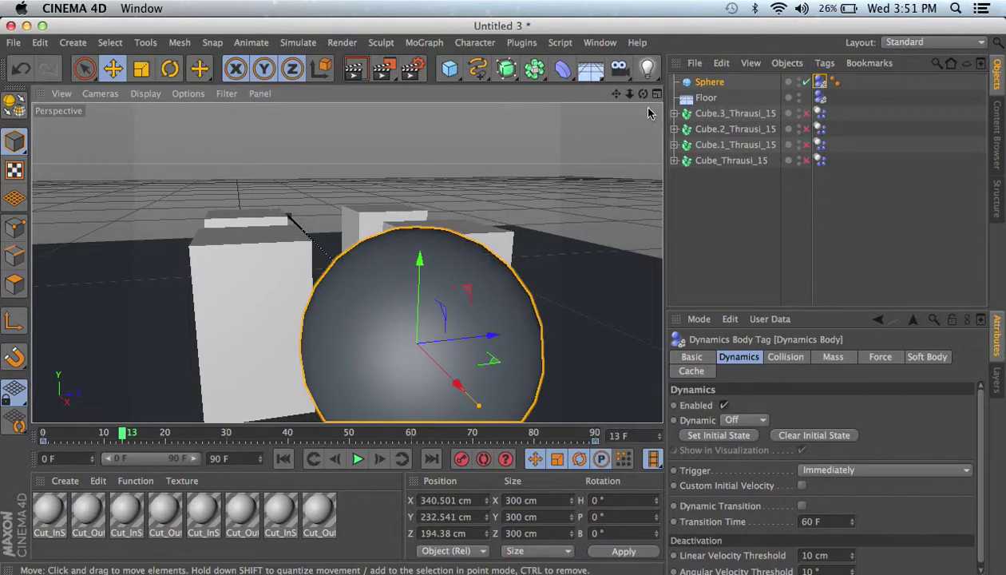
drag(642, 94, 612, 93)
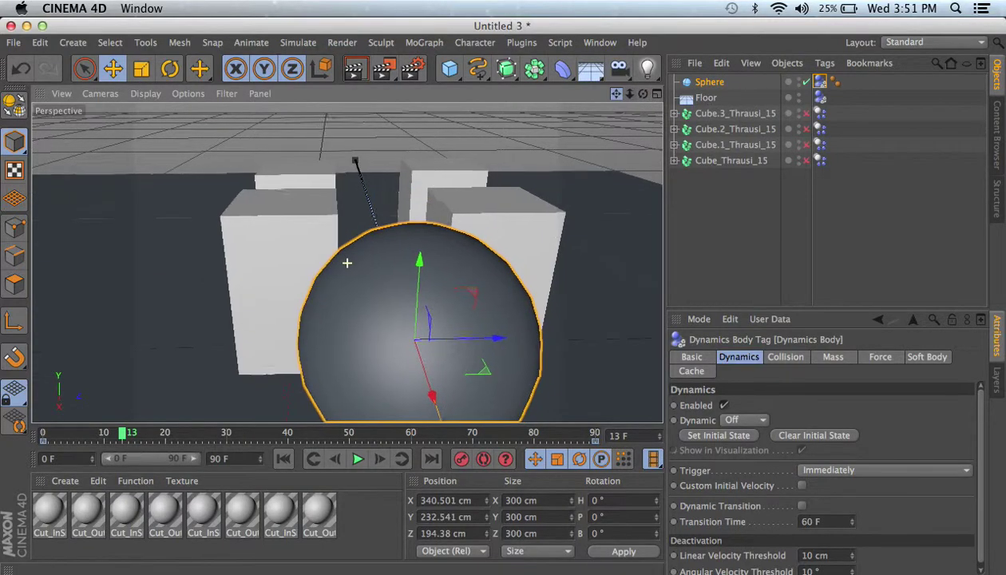
drag(346, 263, 281, 274)
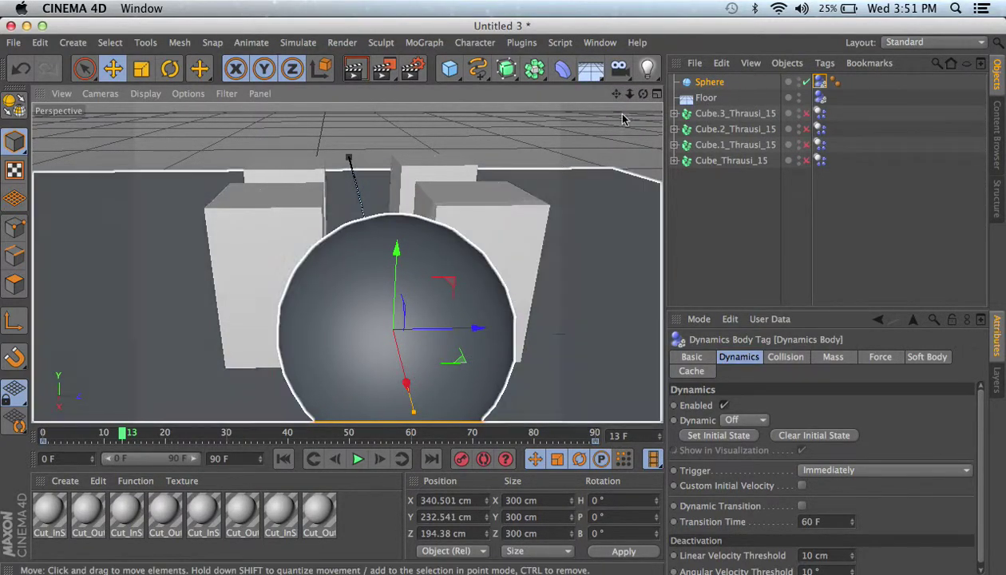
drag(642, 94, 381, 260)
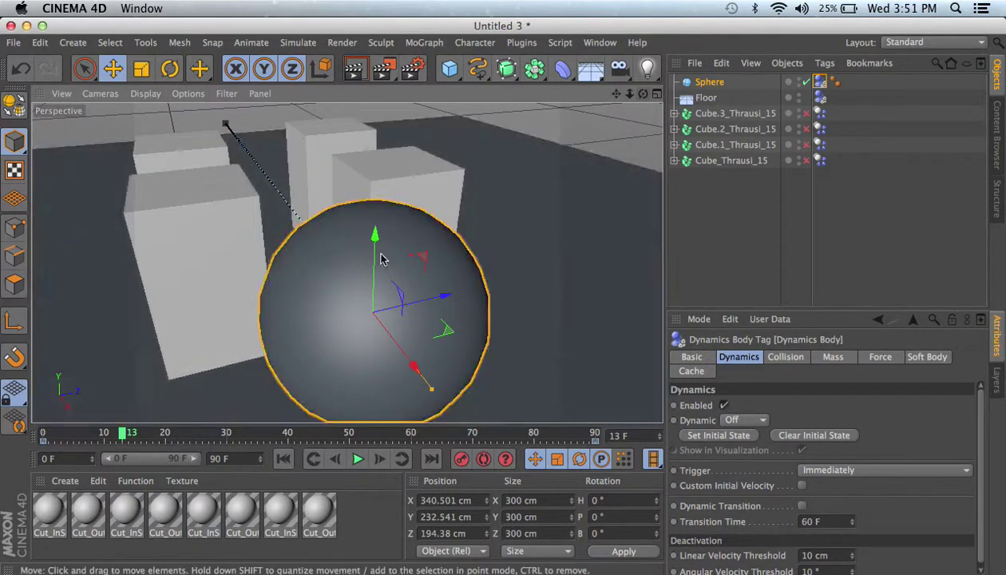
click(357, 463)
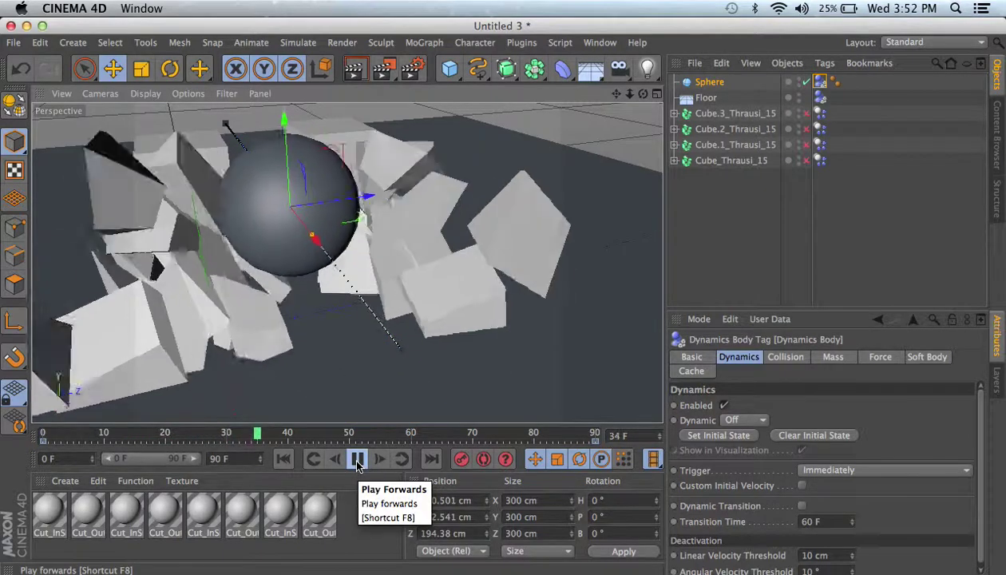
click(357, 461)
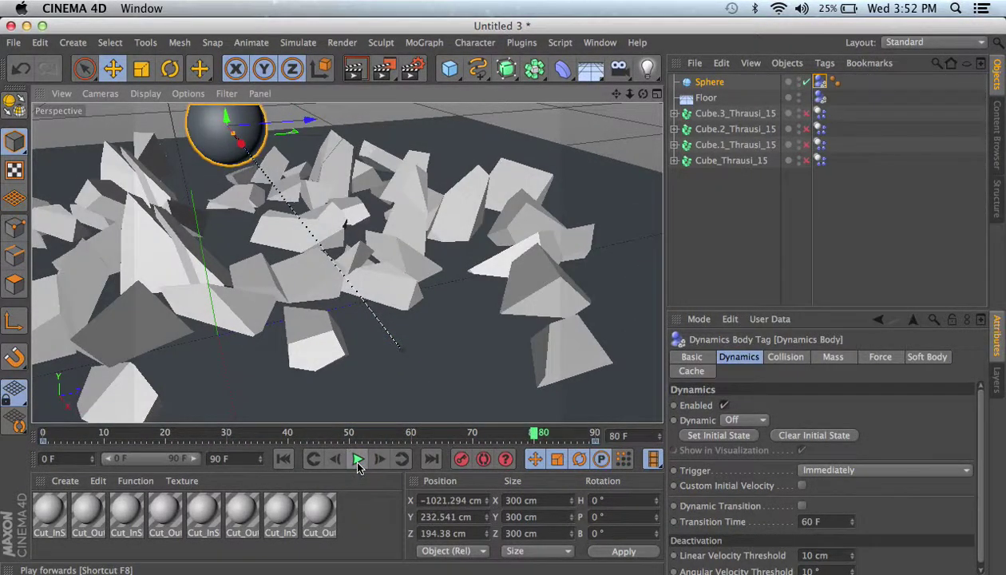